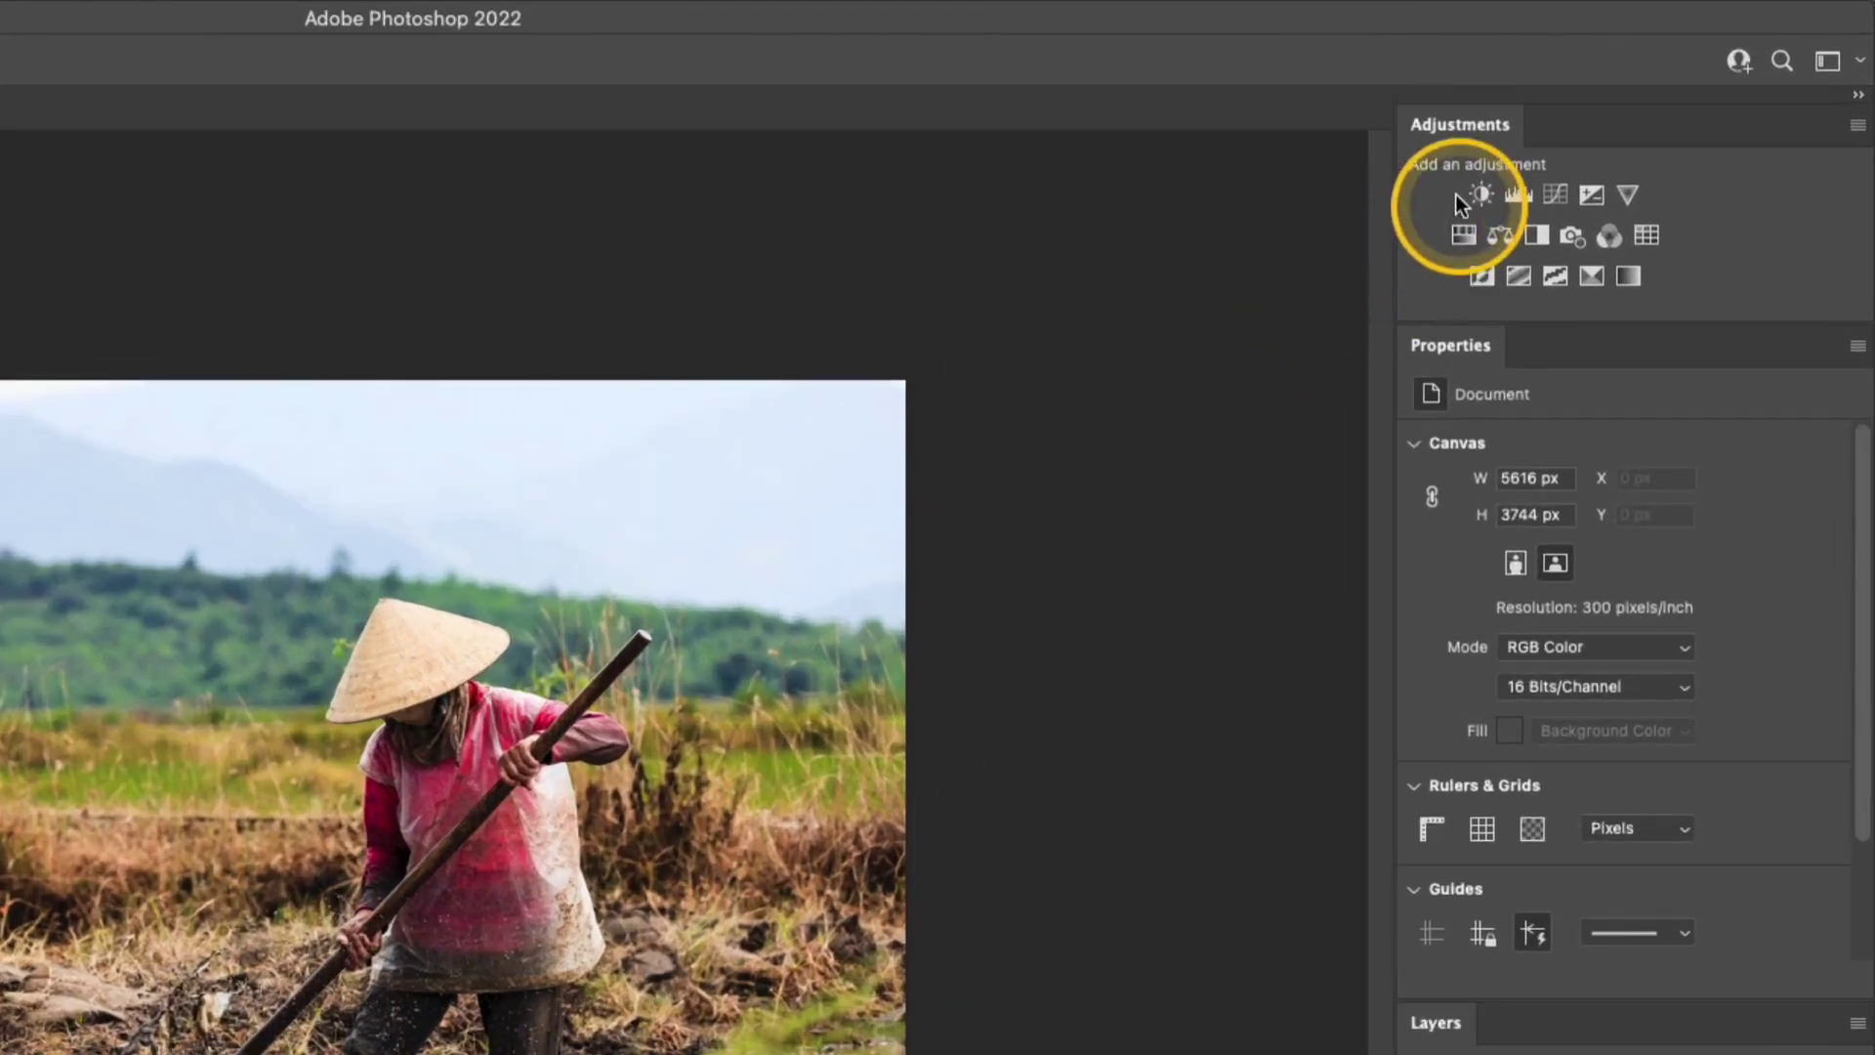
Step: Add a Curves layer and a Warming Filter (85) Photo Filter layer at 25% density, then target Curves 1
left_click(1658, 200)
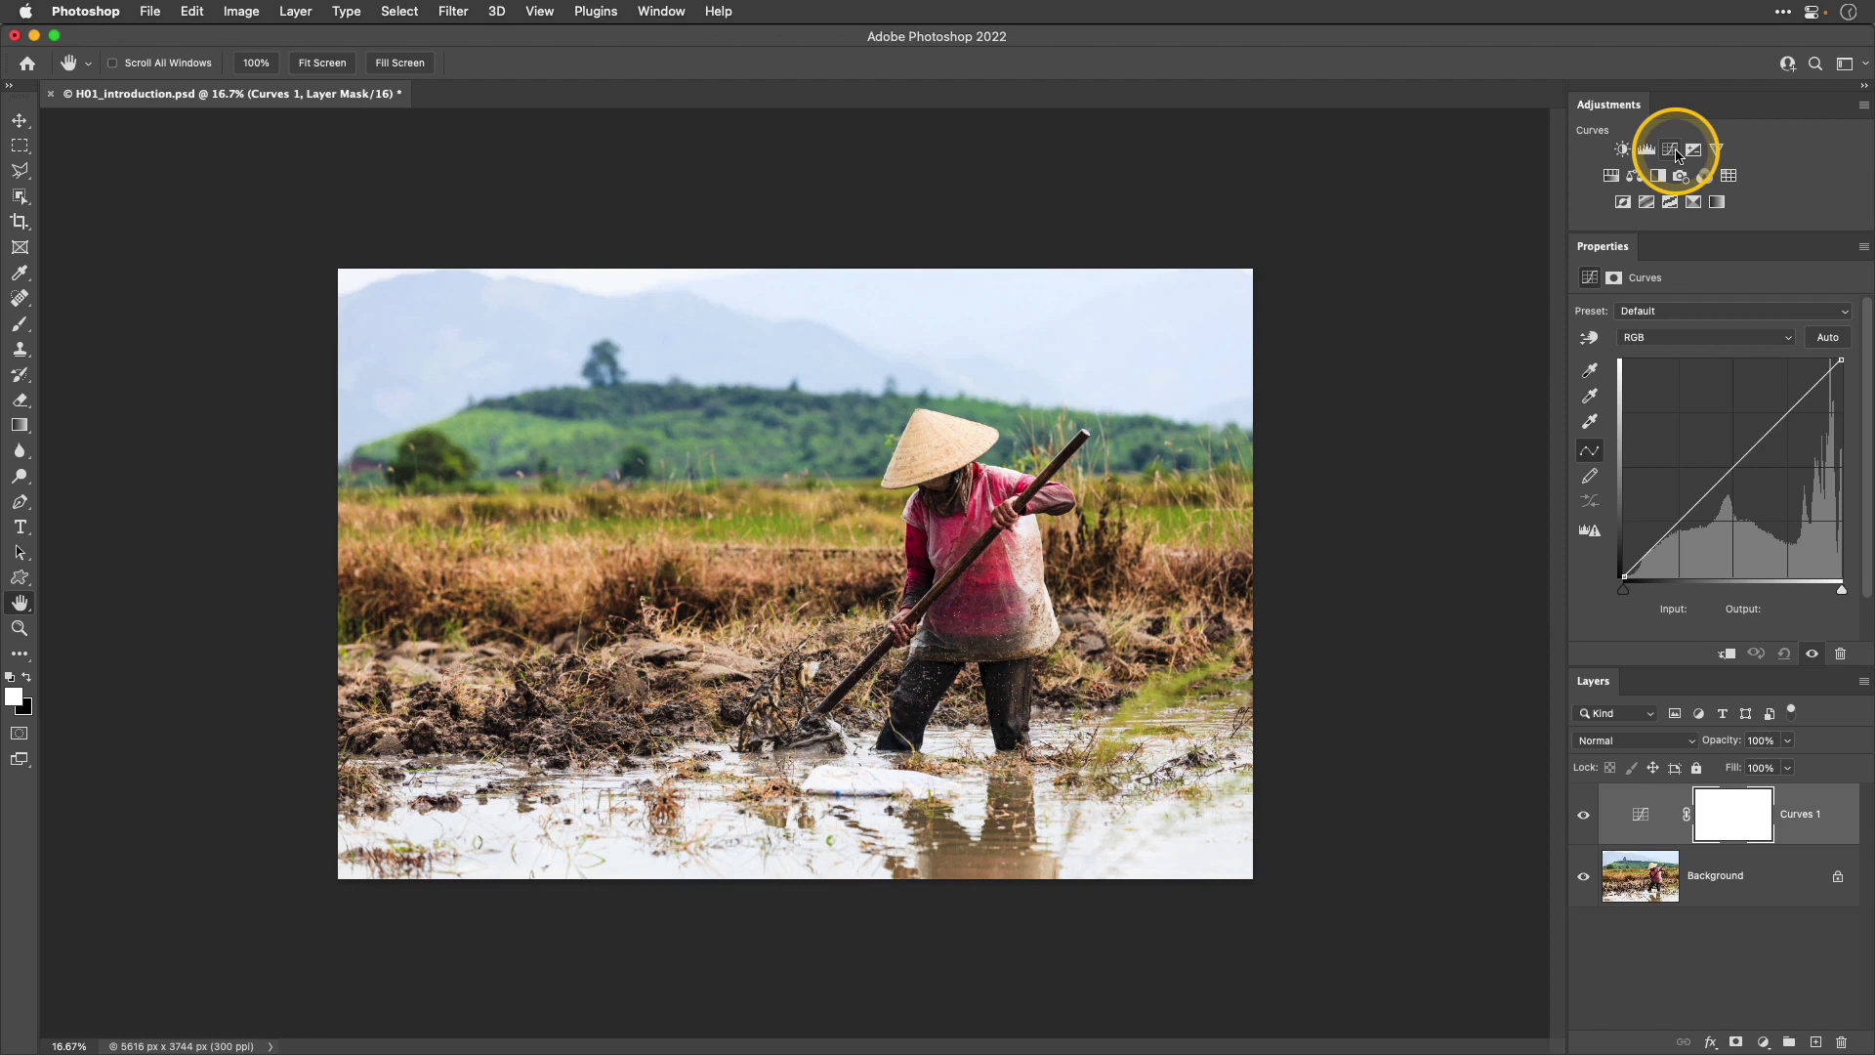
left_click(1682, 176)
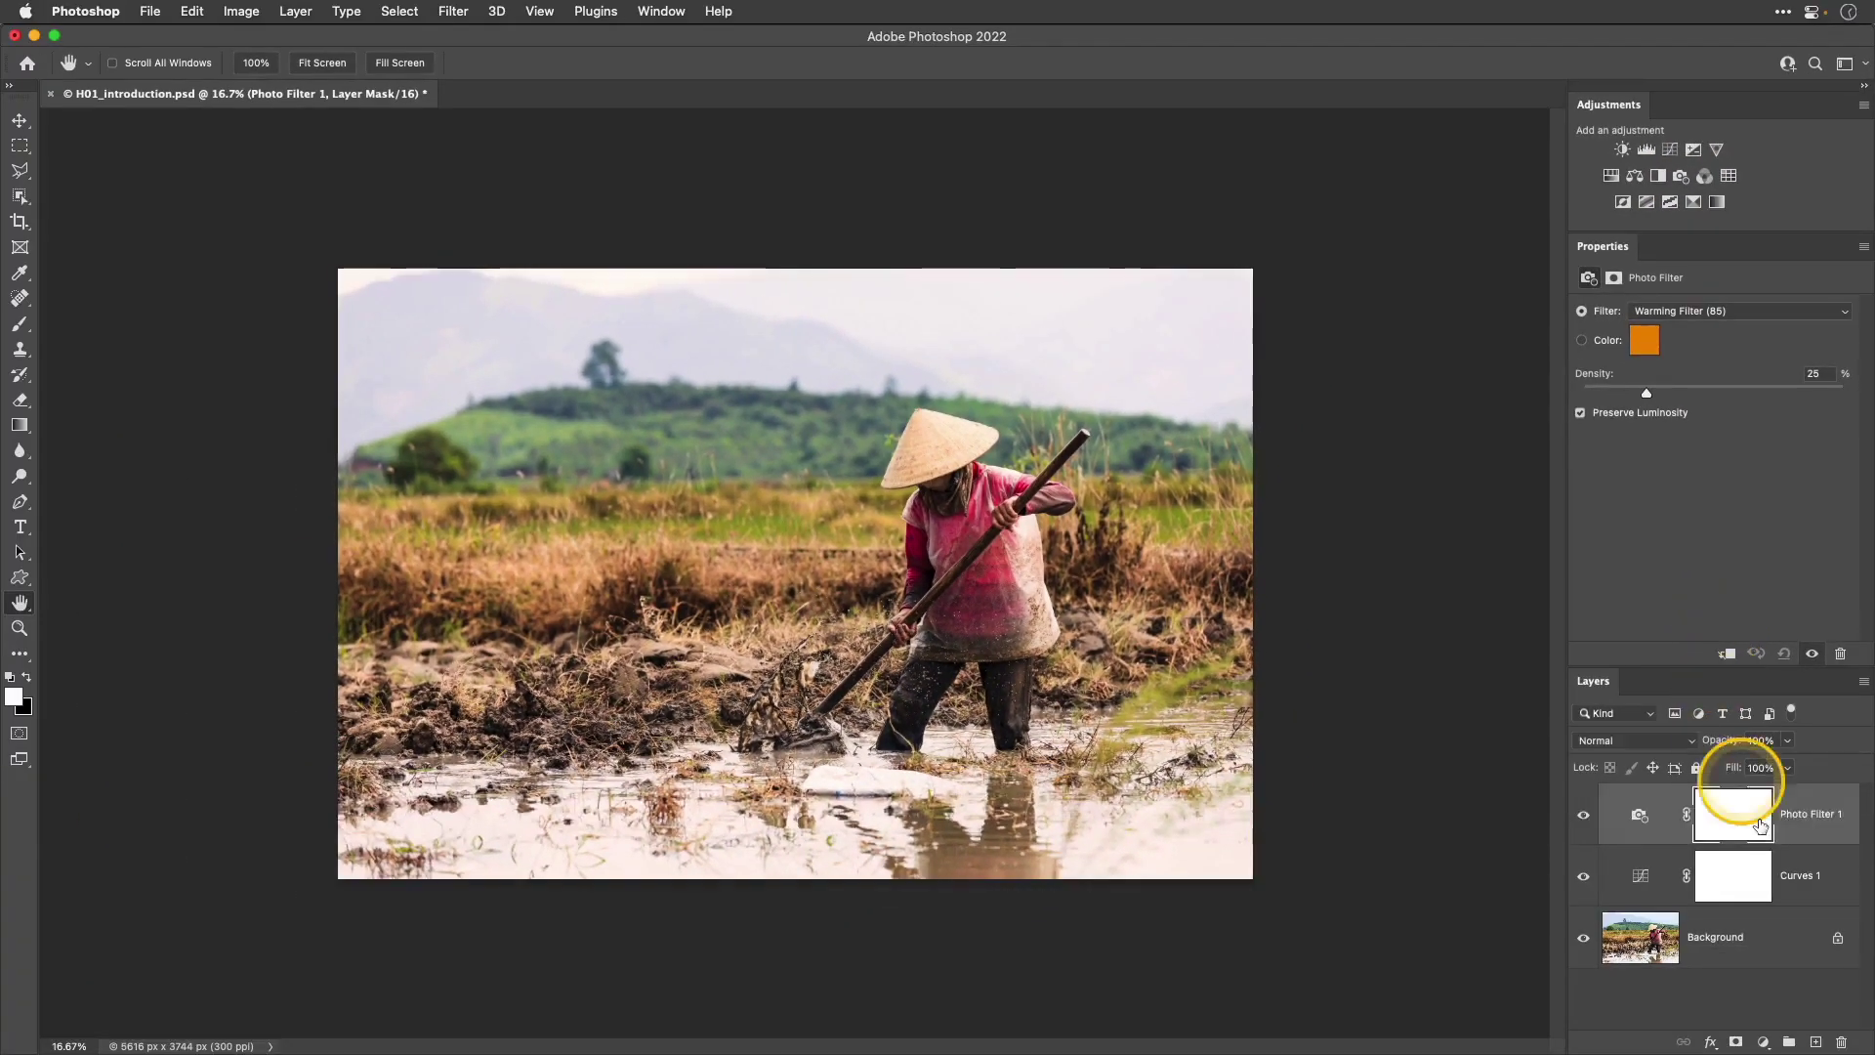
left_click(1817, 875)
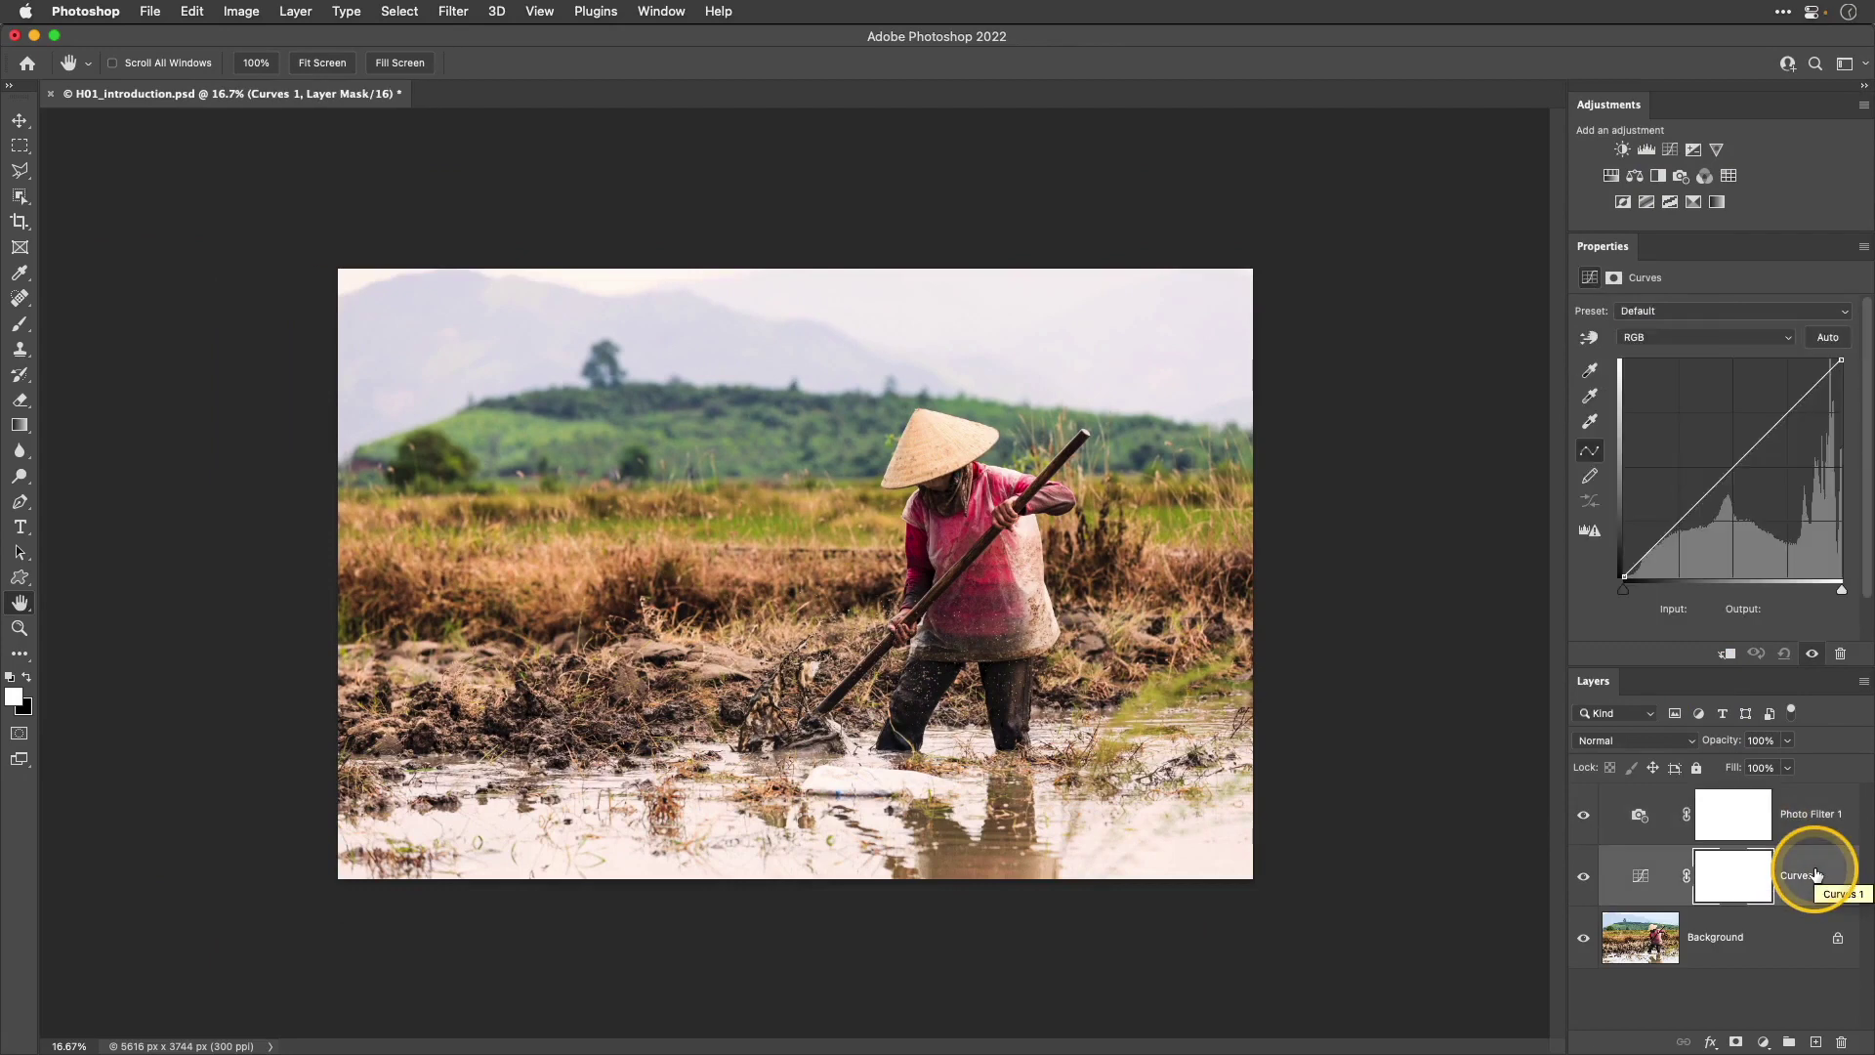
key("super+2")
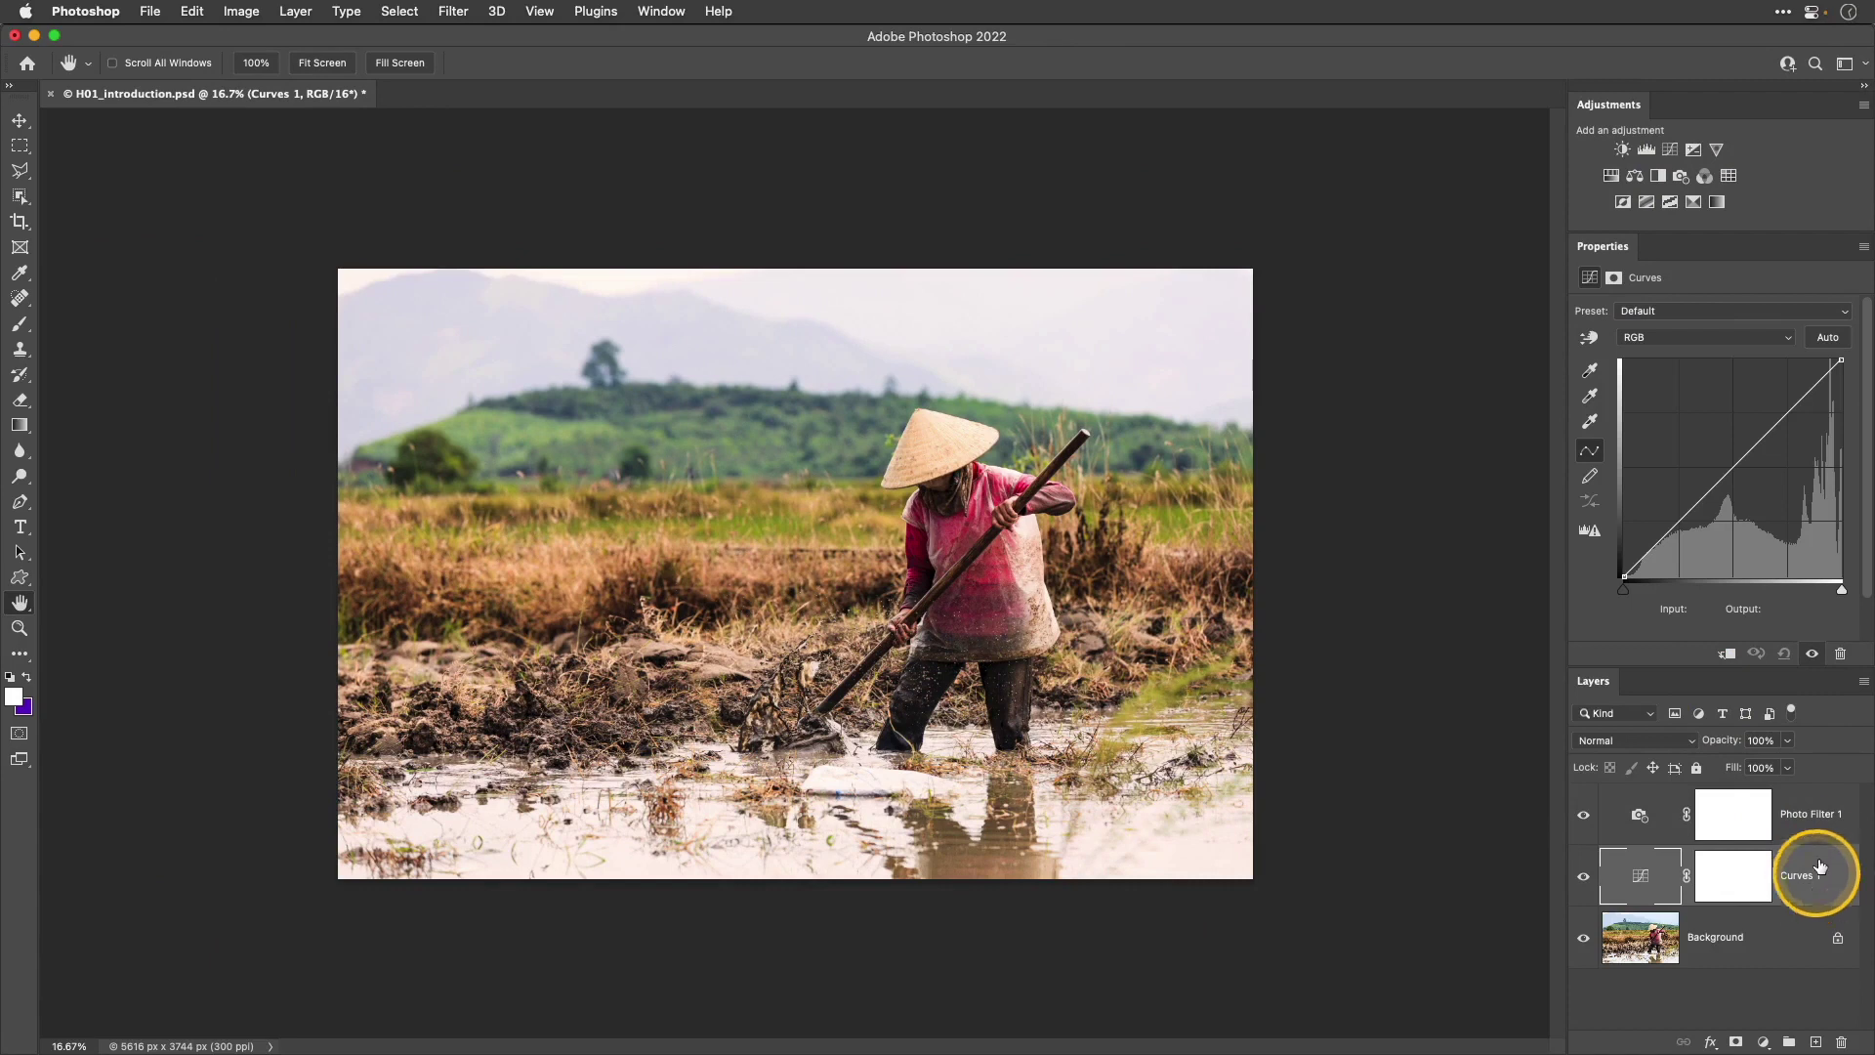
Step: Delete the Curves and Photo Filter layers, leaving only Background, and browse the adjustment layer list
left_click(1811, 817, "shift")
left_click(1841, 1041)
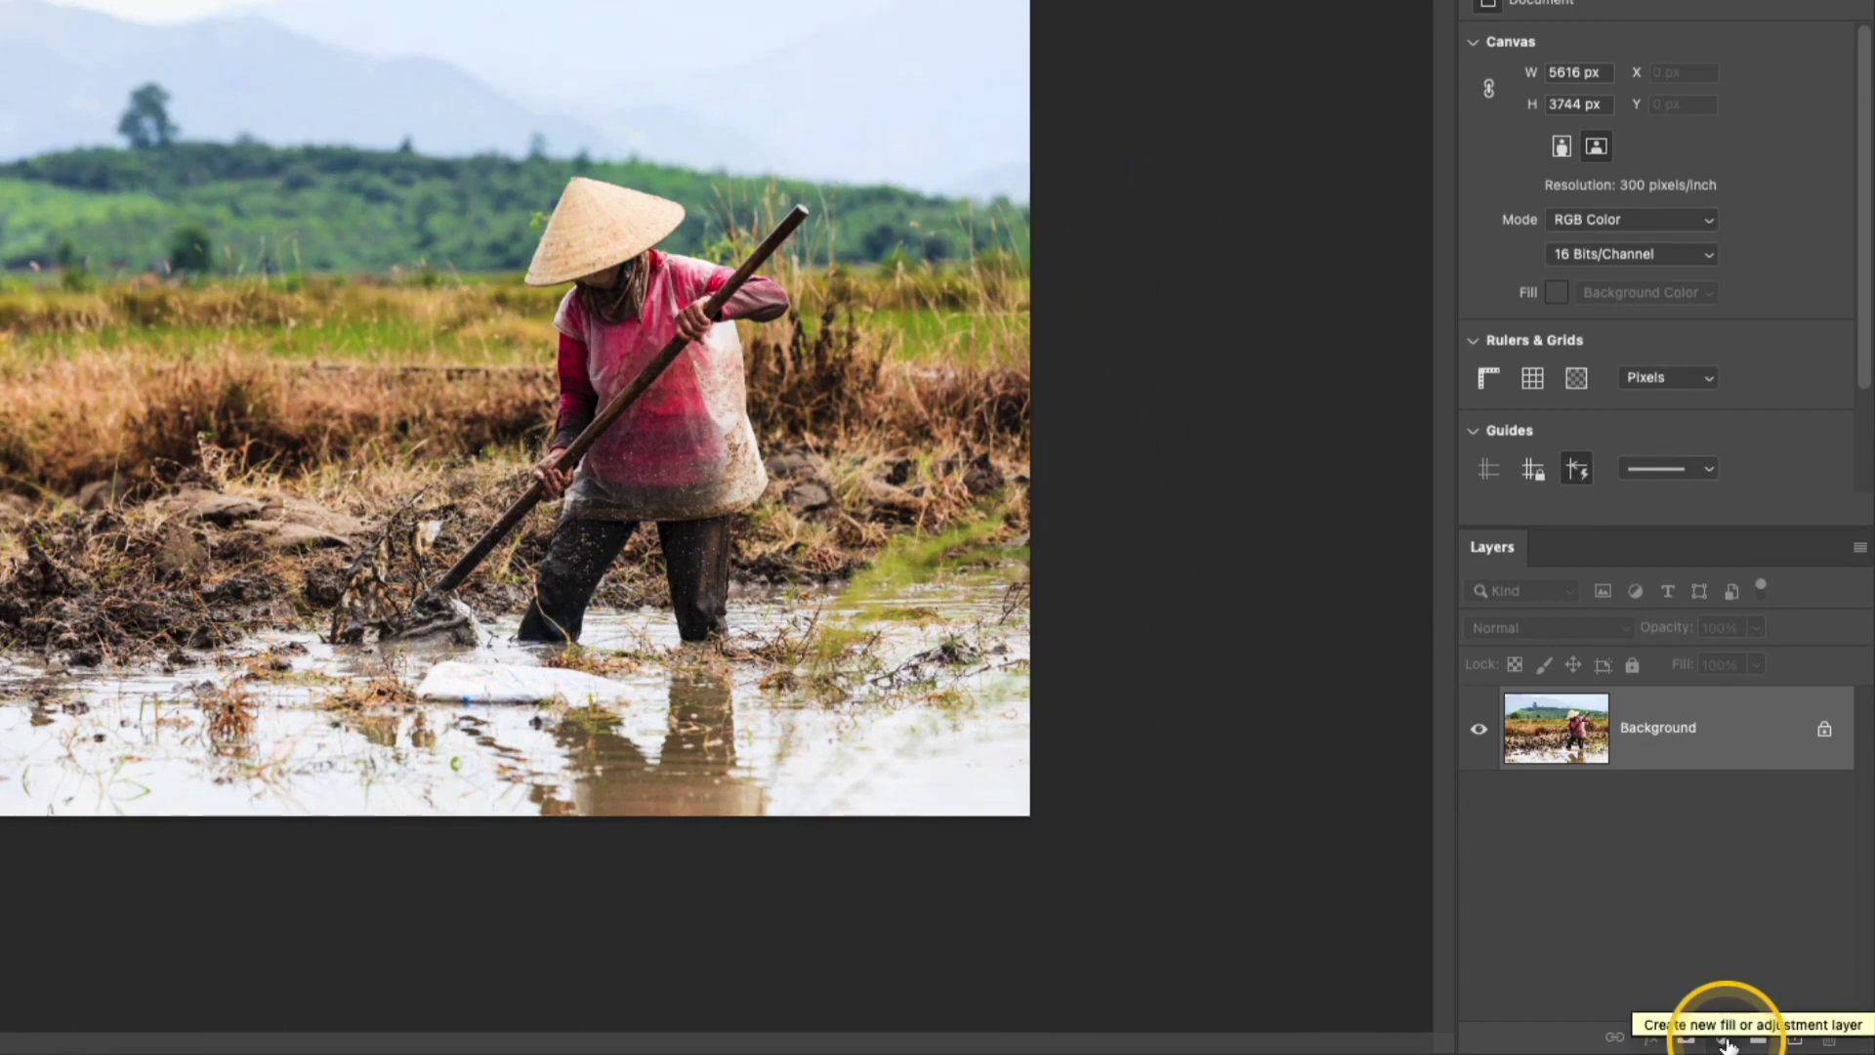
left_click(1729, 1038)
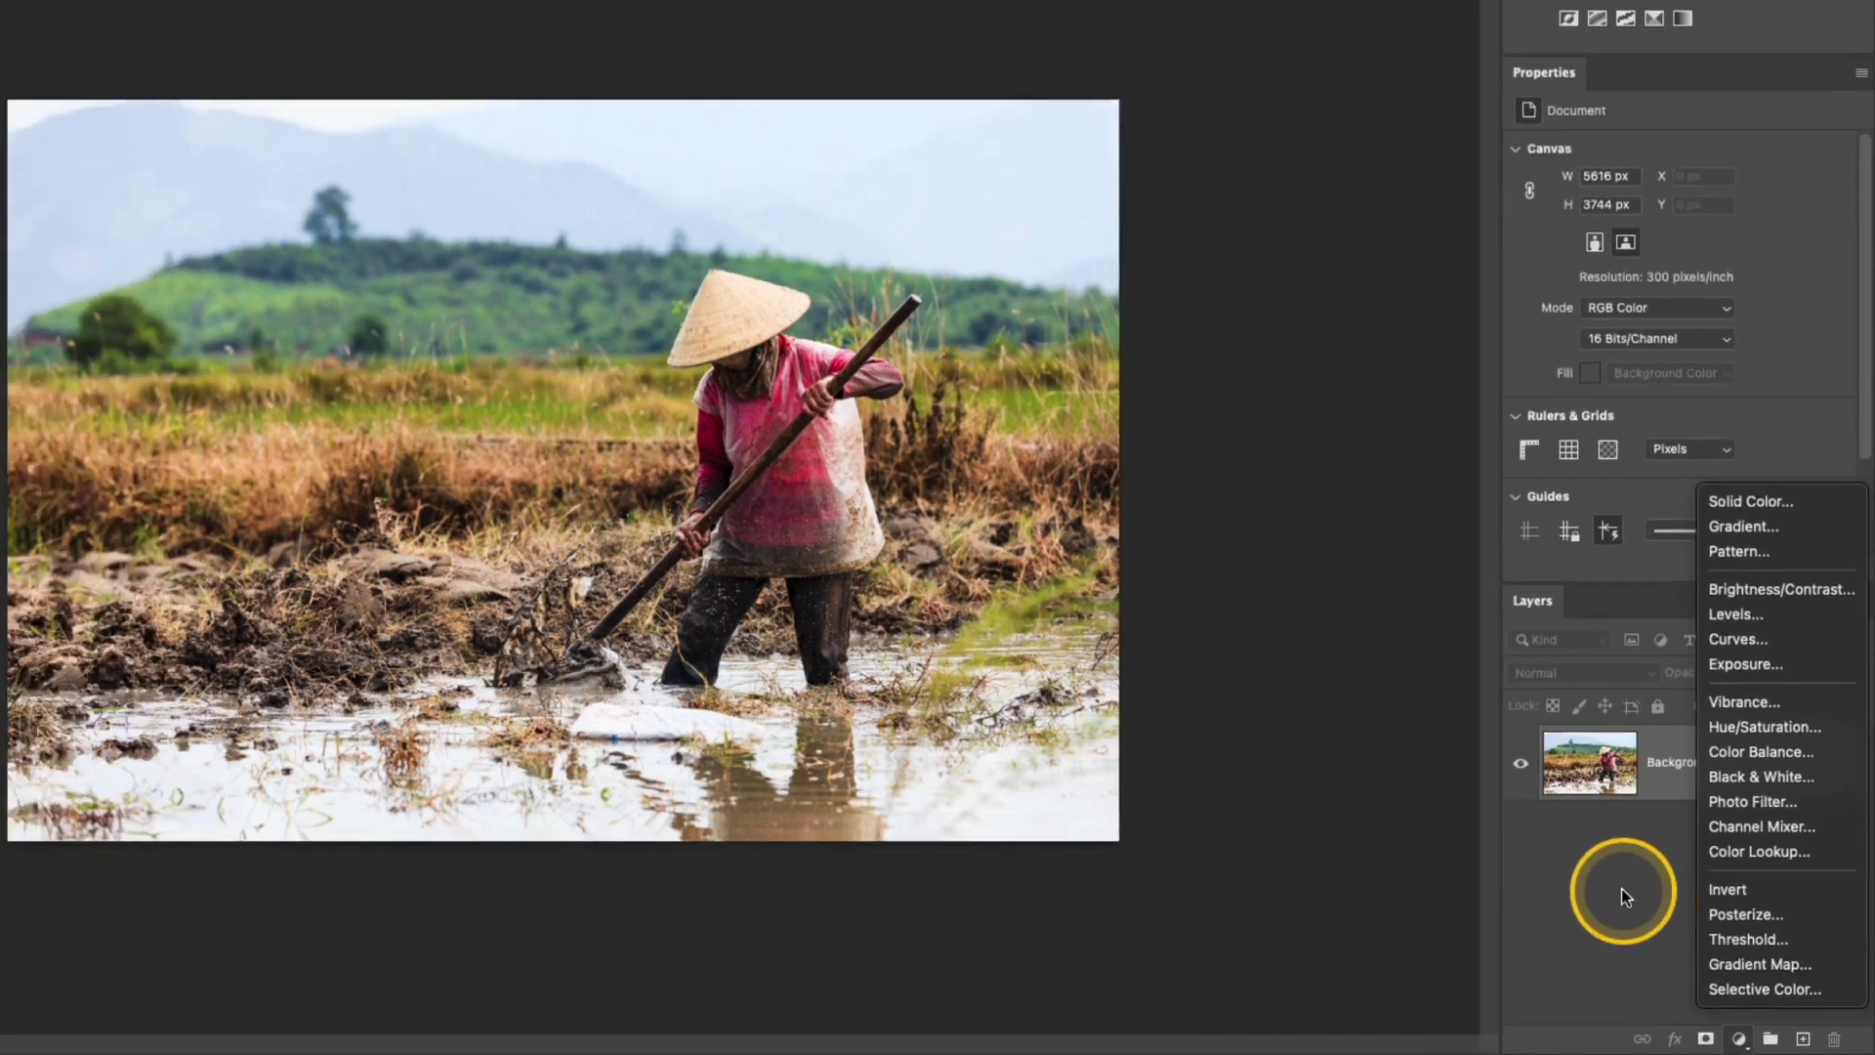
left_click(1667, 923)
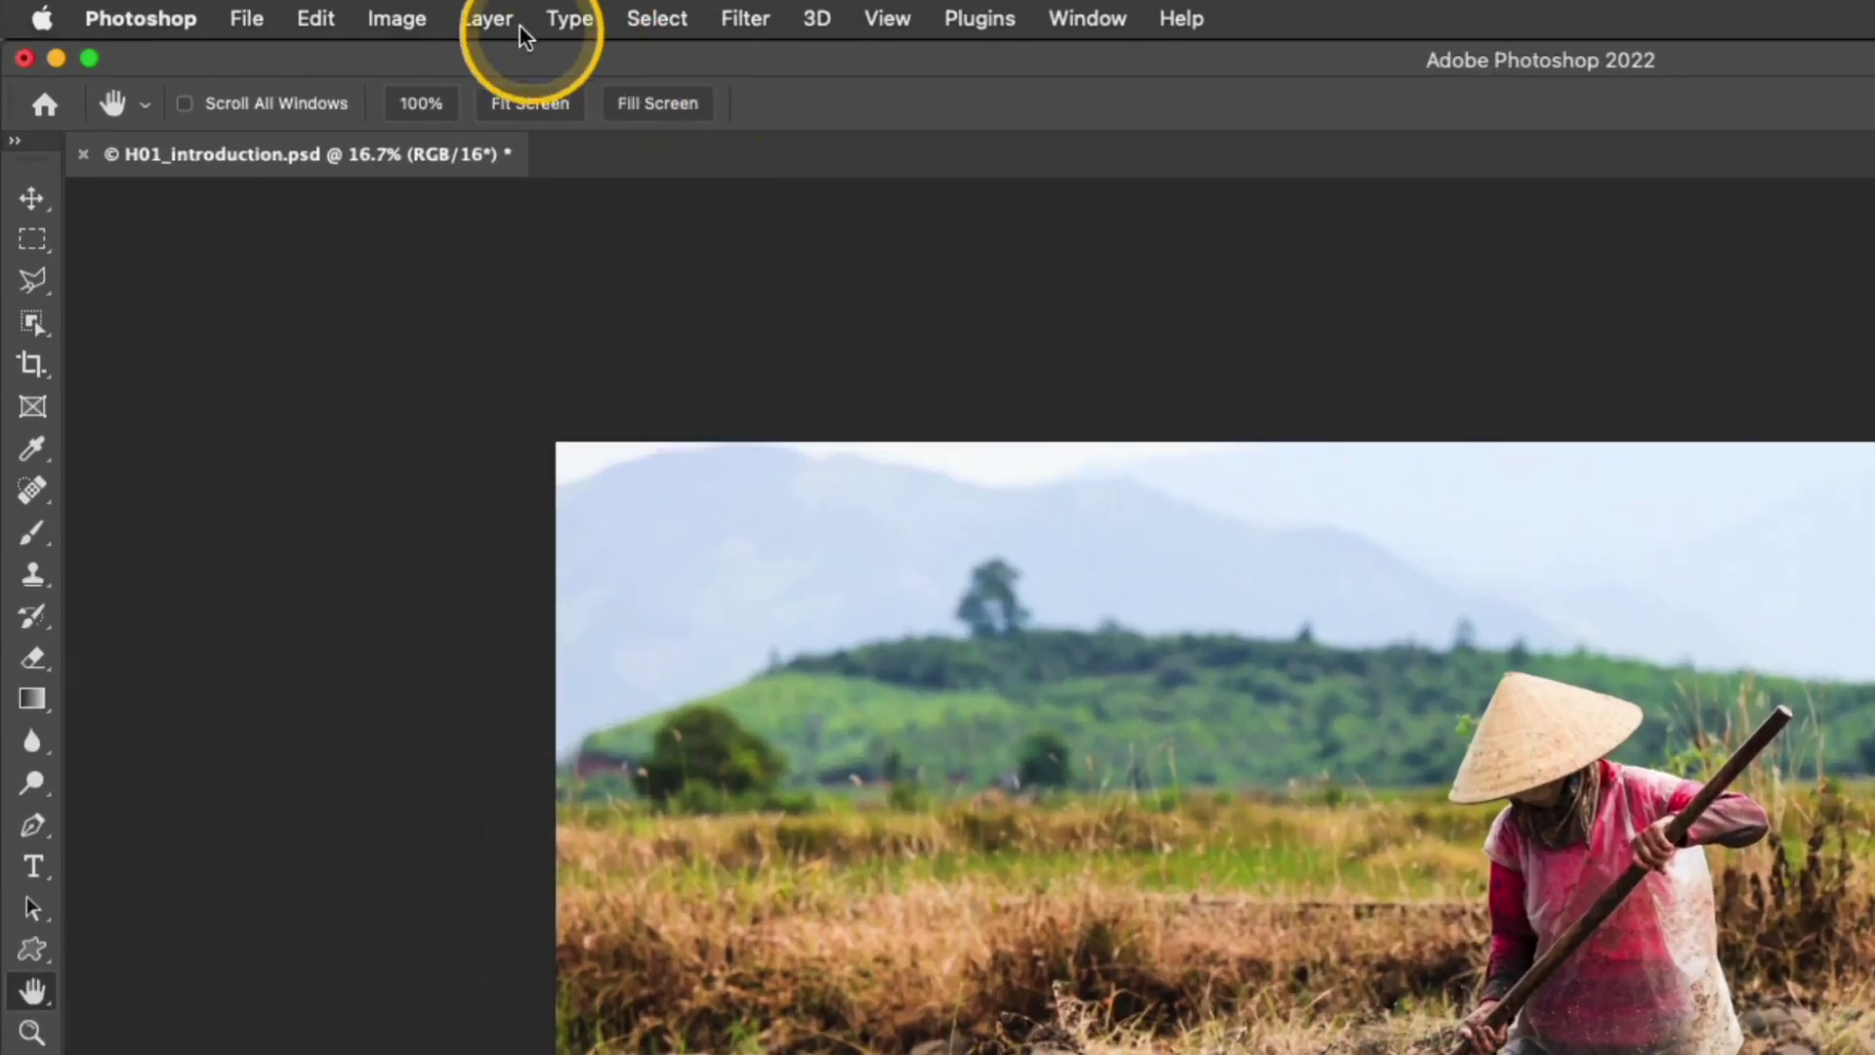
left_click(295, 10)
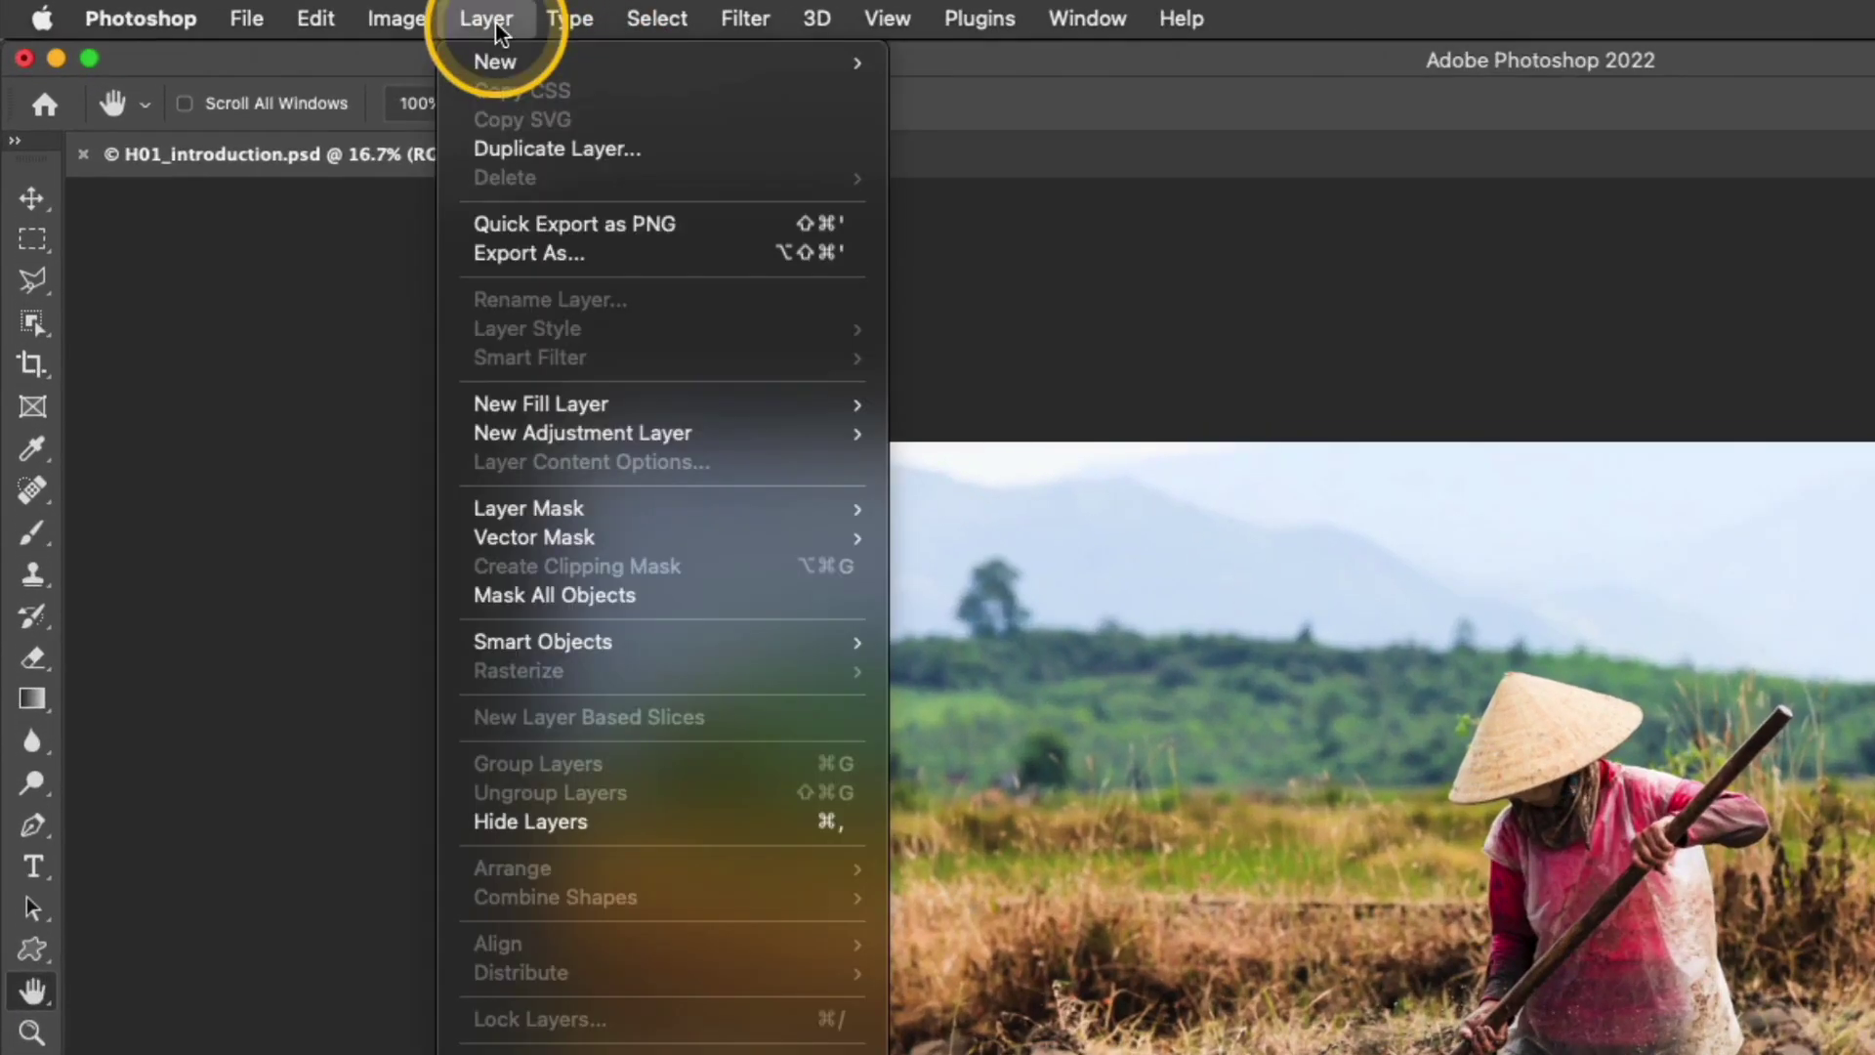
mouse_move(584, 432)
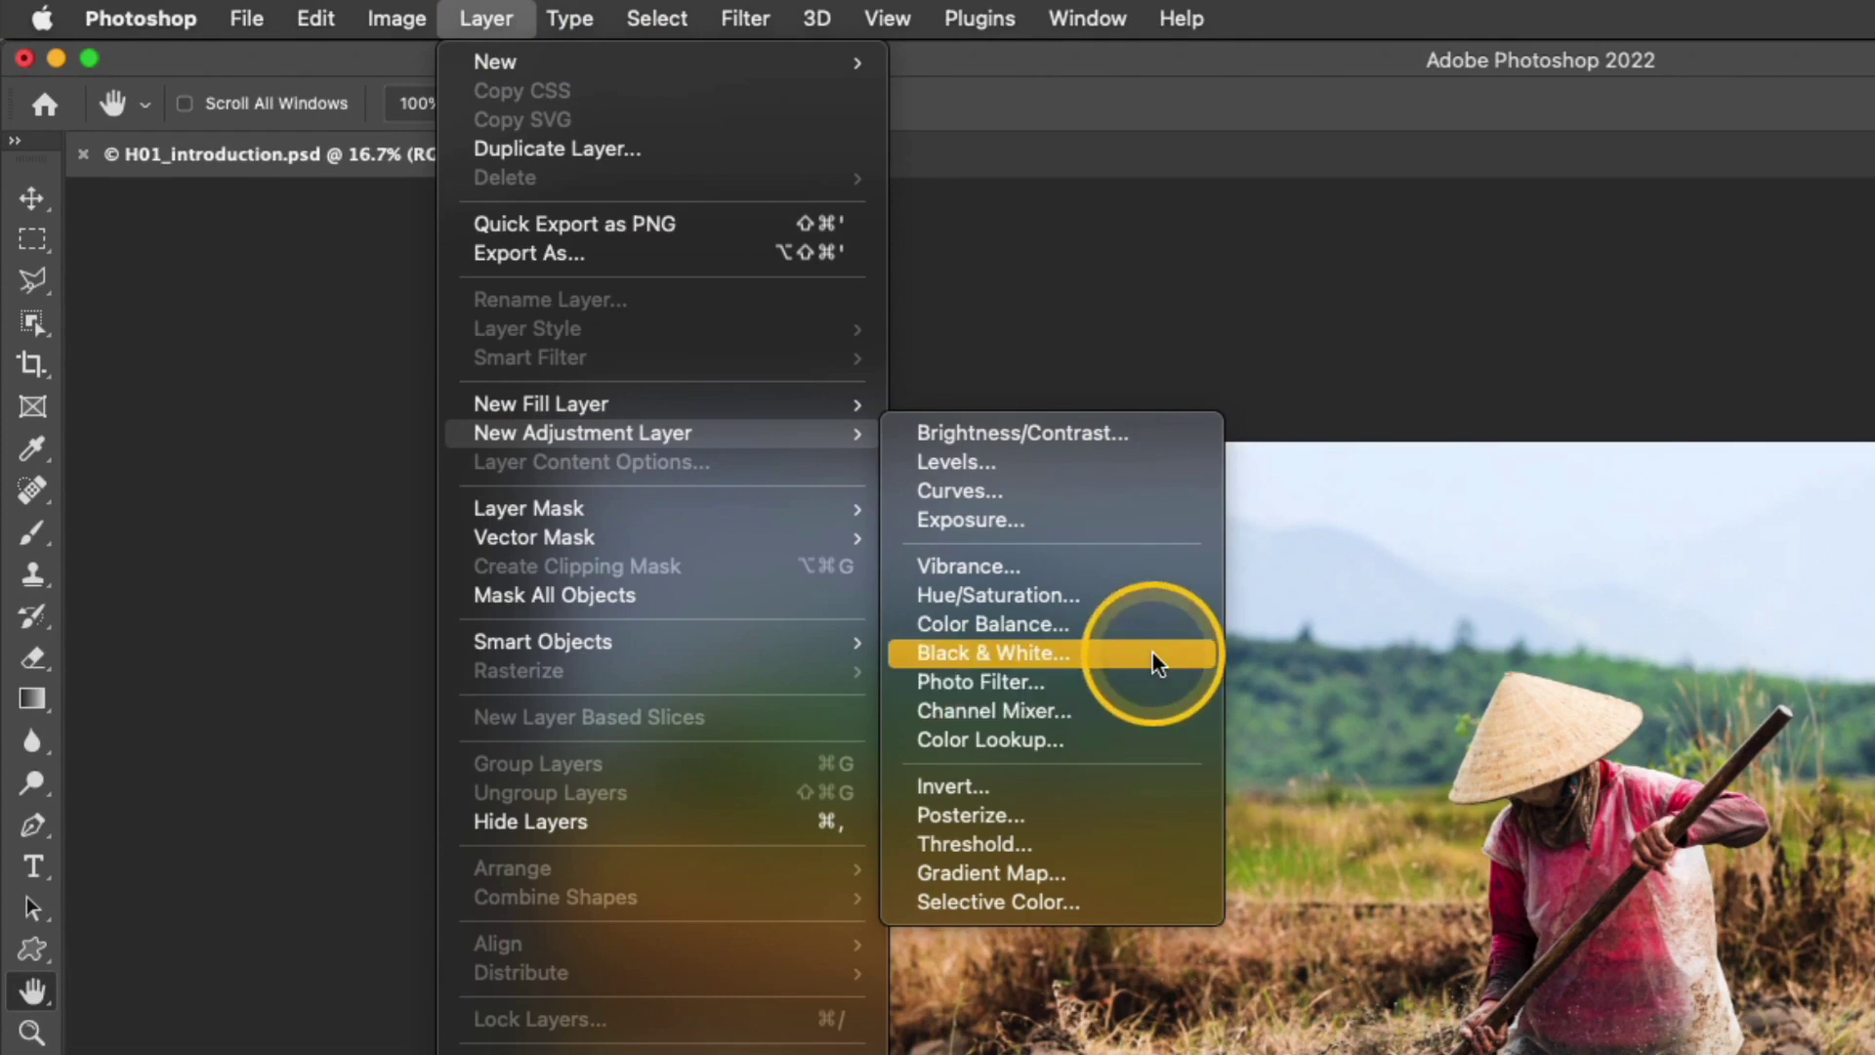
Step: Create a Black & White adjustment layer named Black & White 1 with colour label None
left_click(1156, 661)
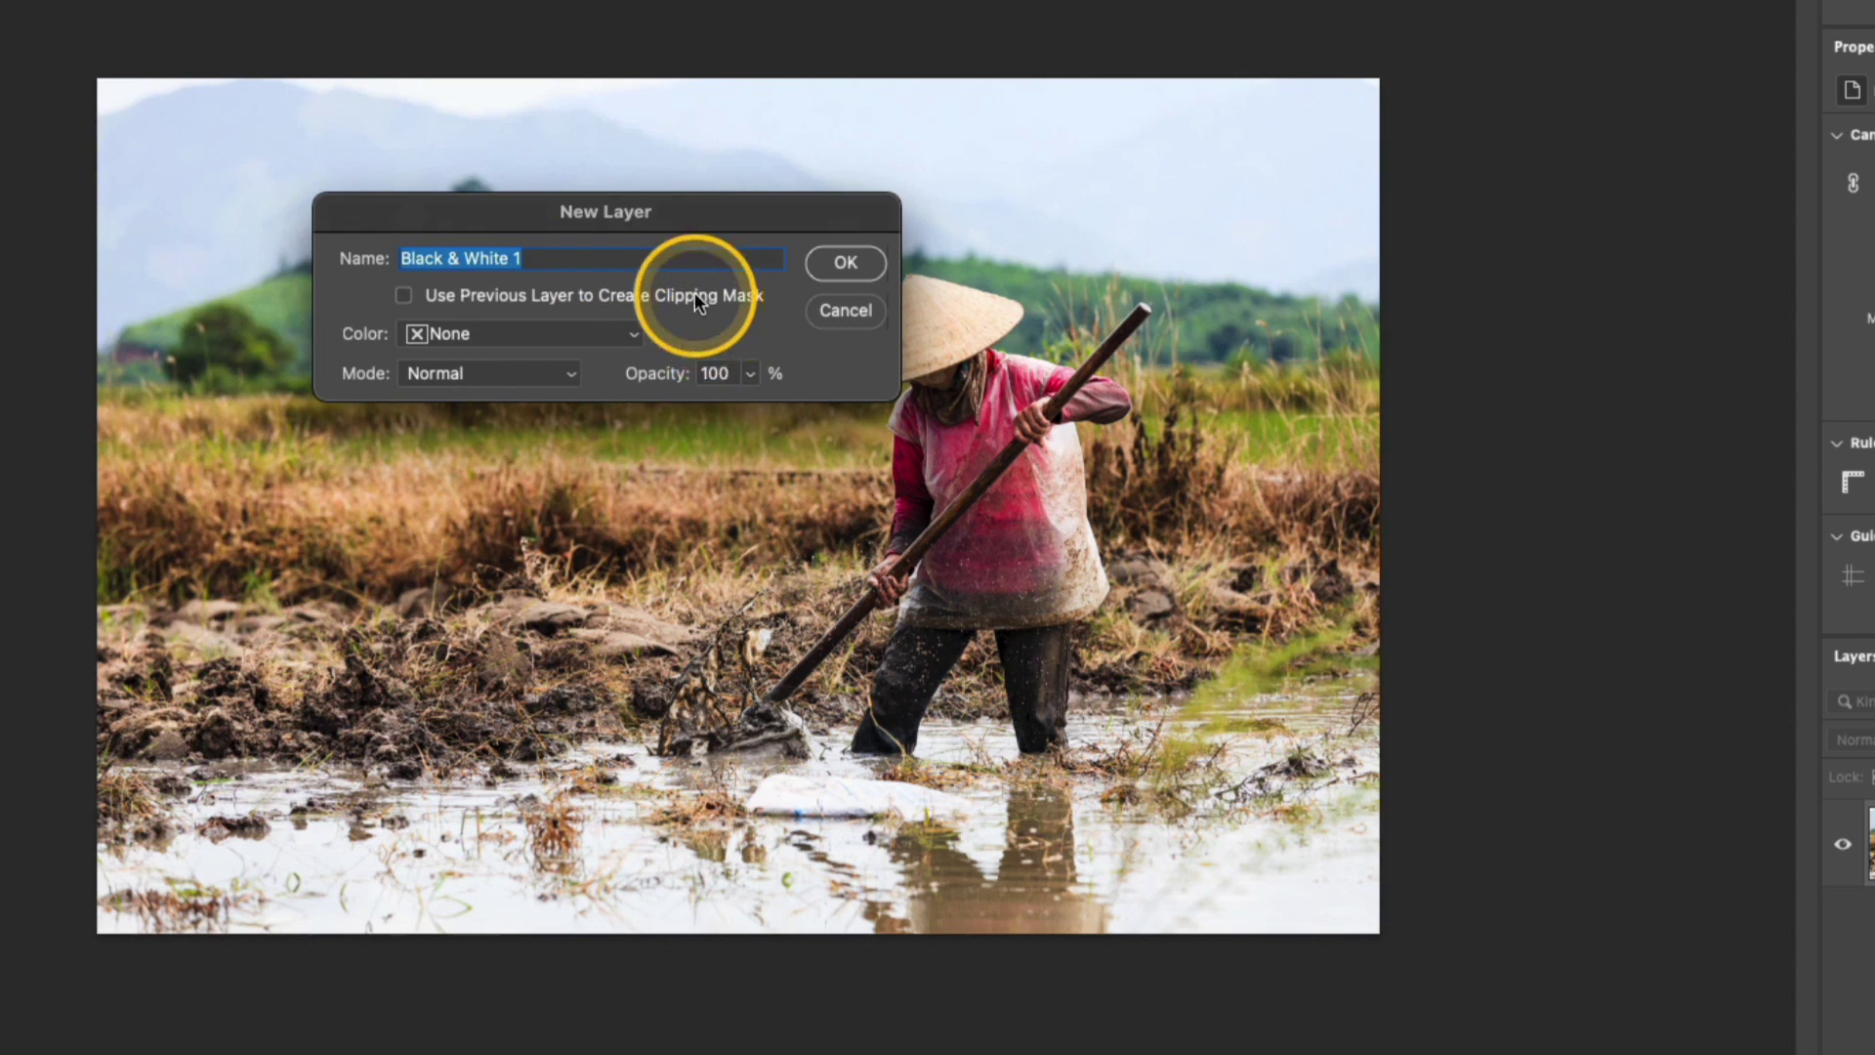
left_click(630, 335)
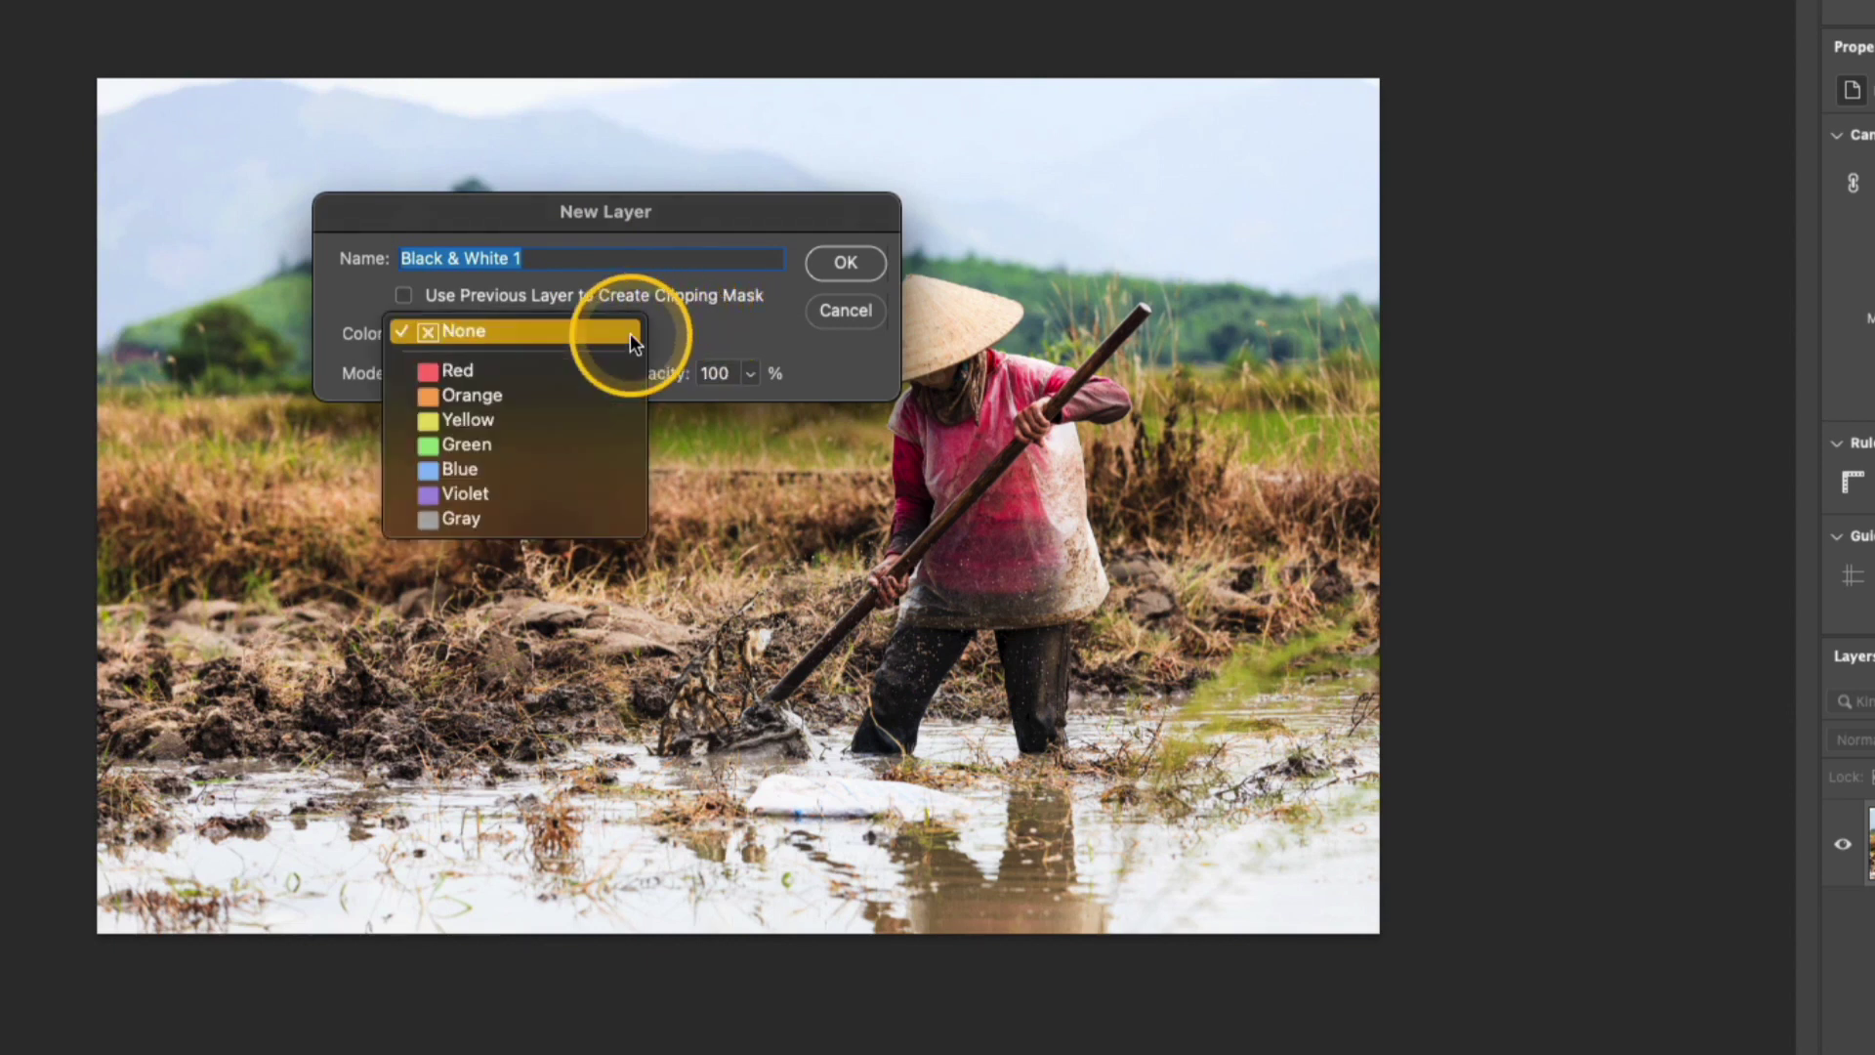
left_click(688, 330)
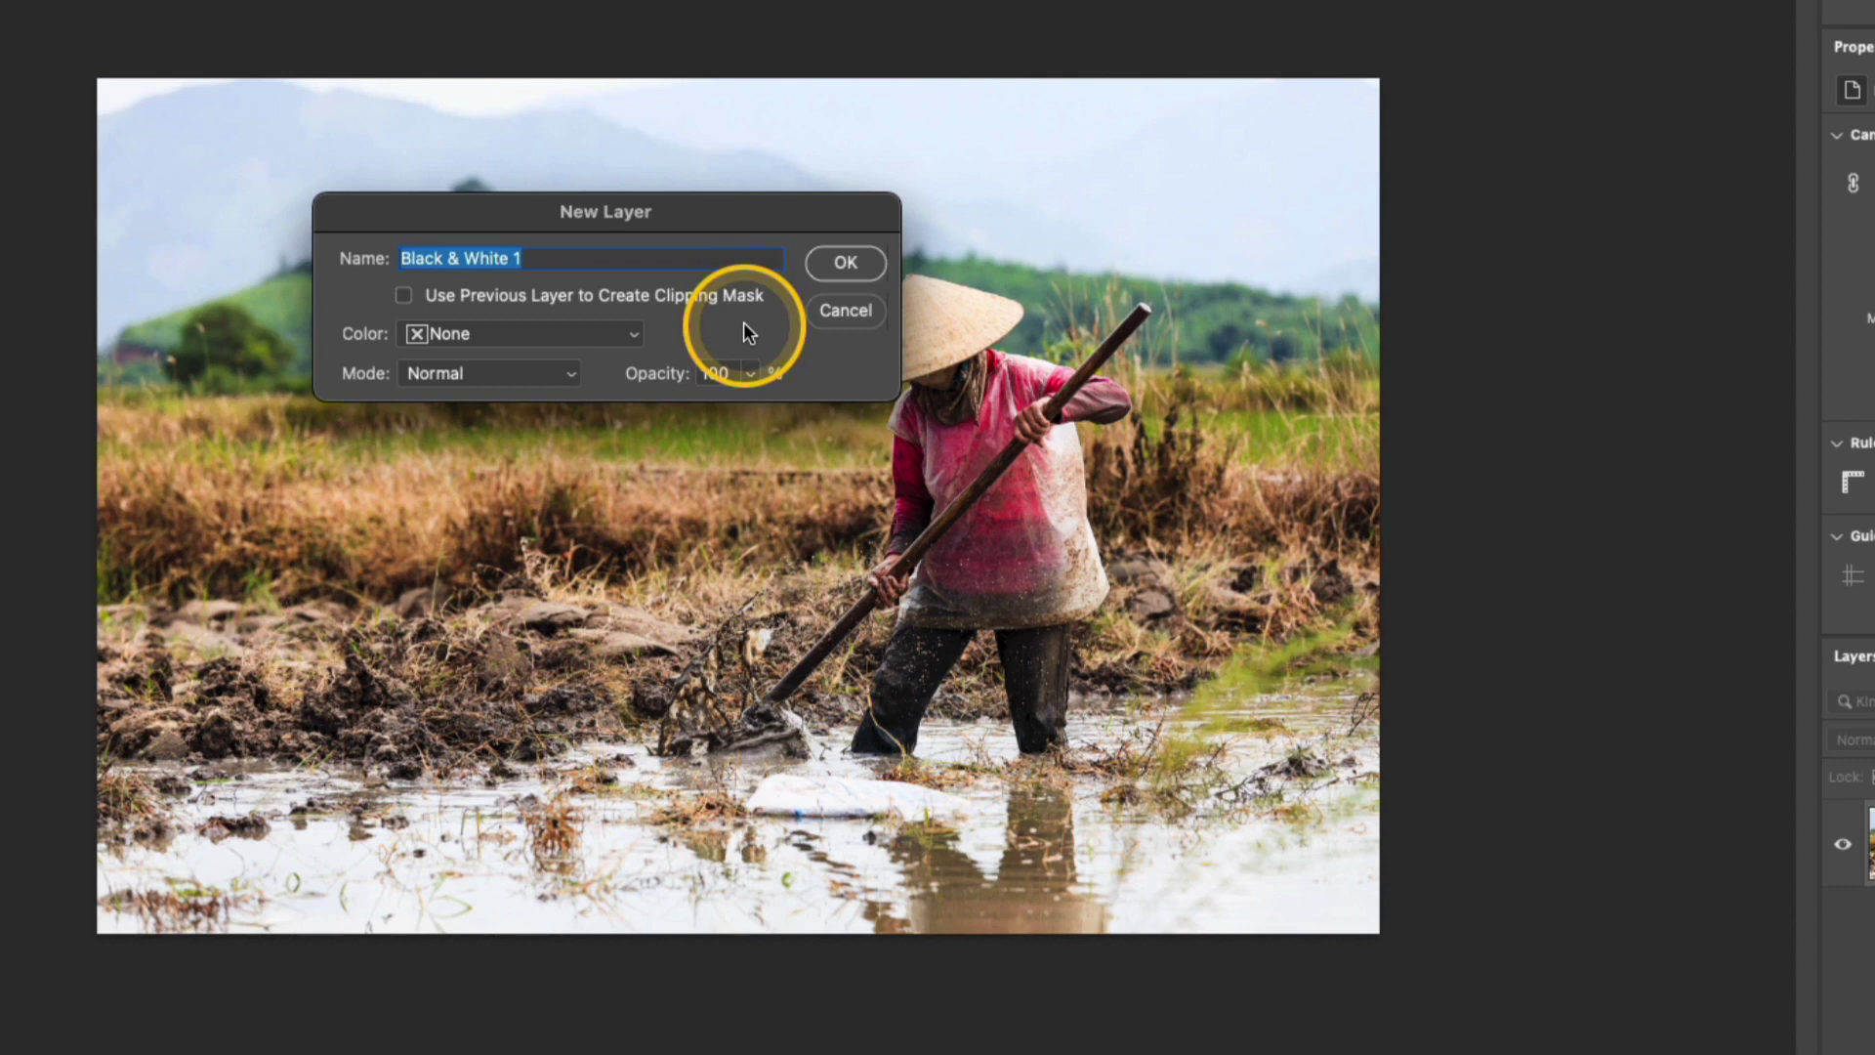
left_click(846, 262)
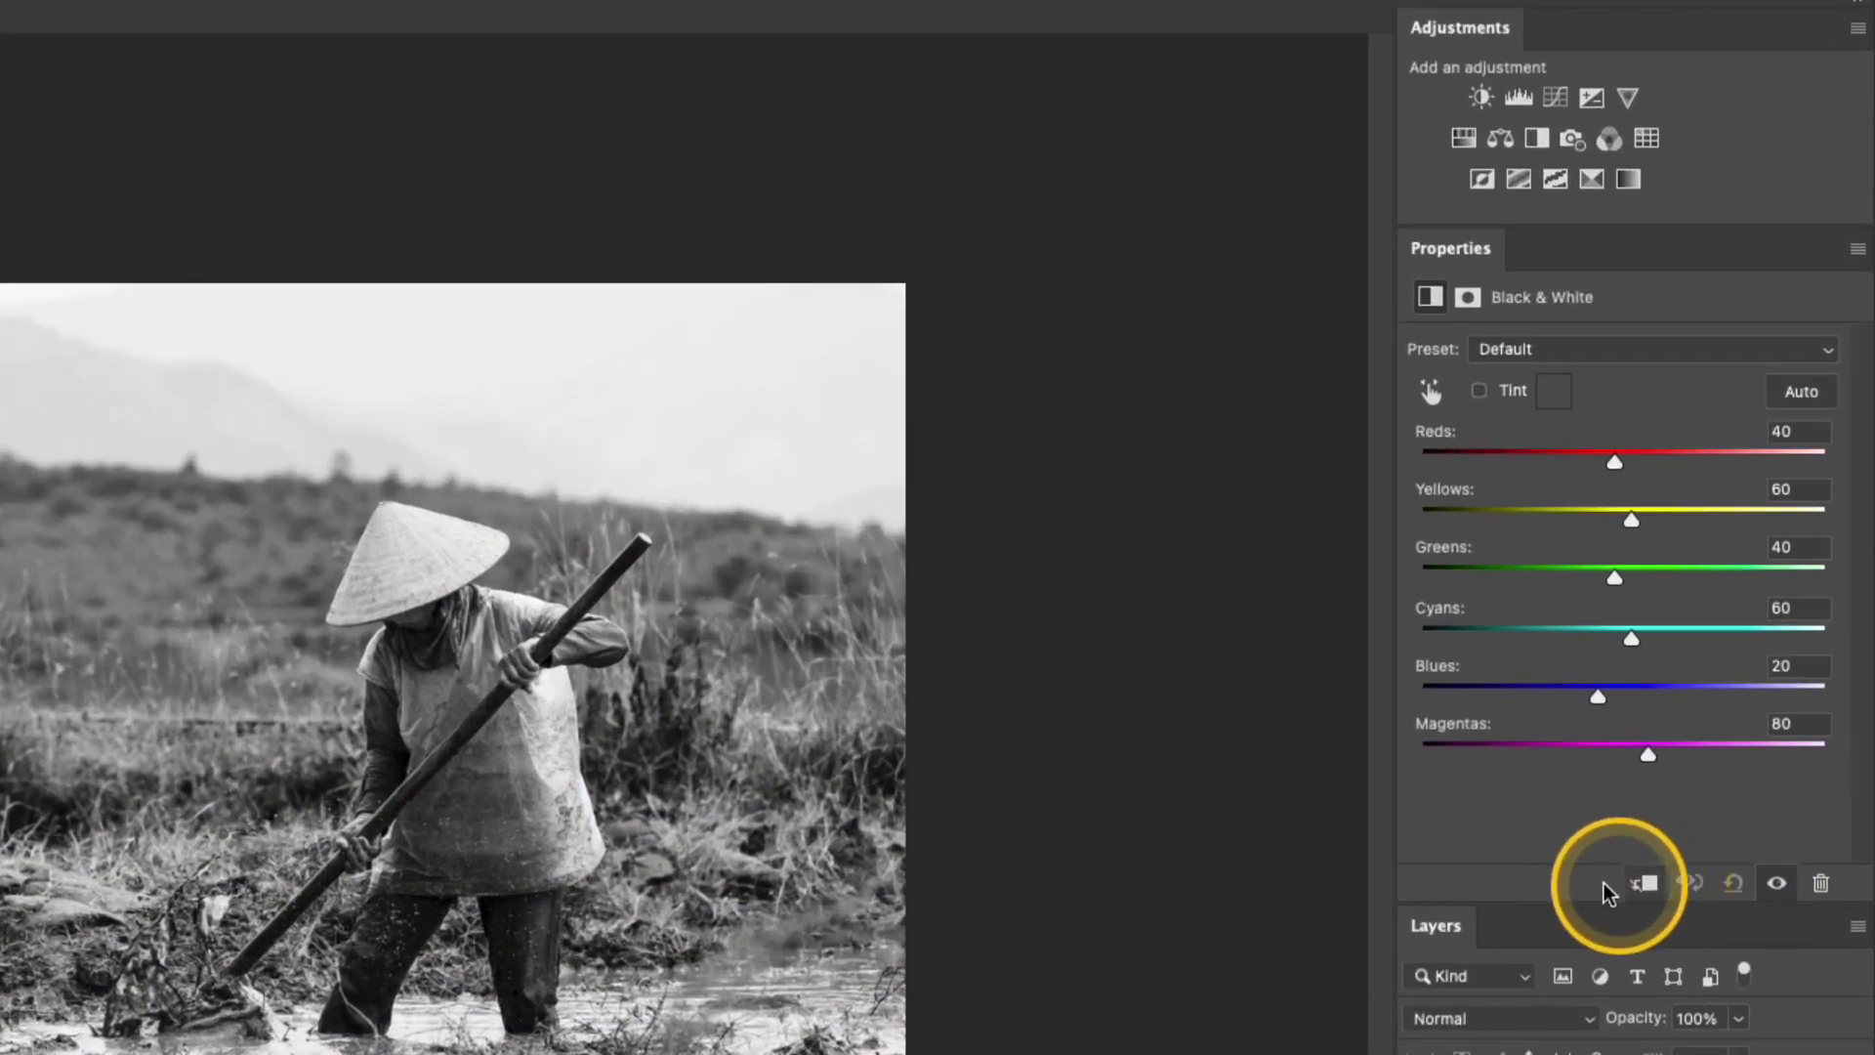
Step: Toggle the Black & White layer's visibility to compare the grayscale result with the colour original
left_click(1778, 885)
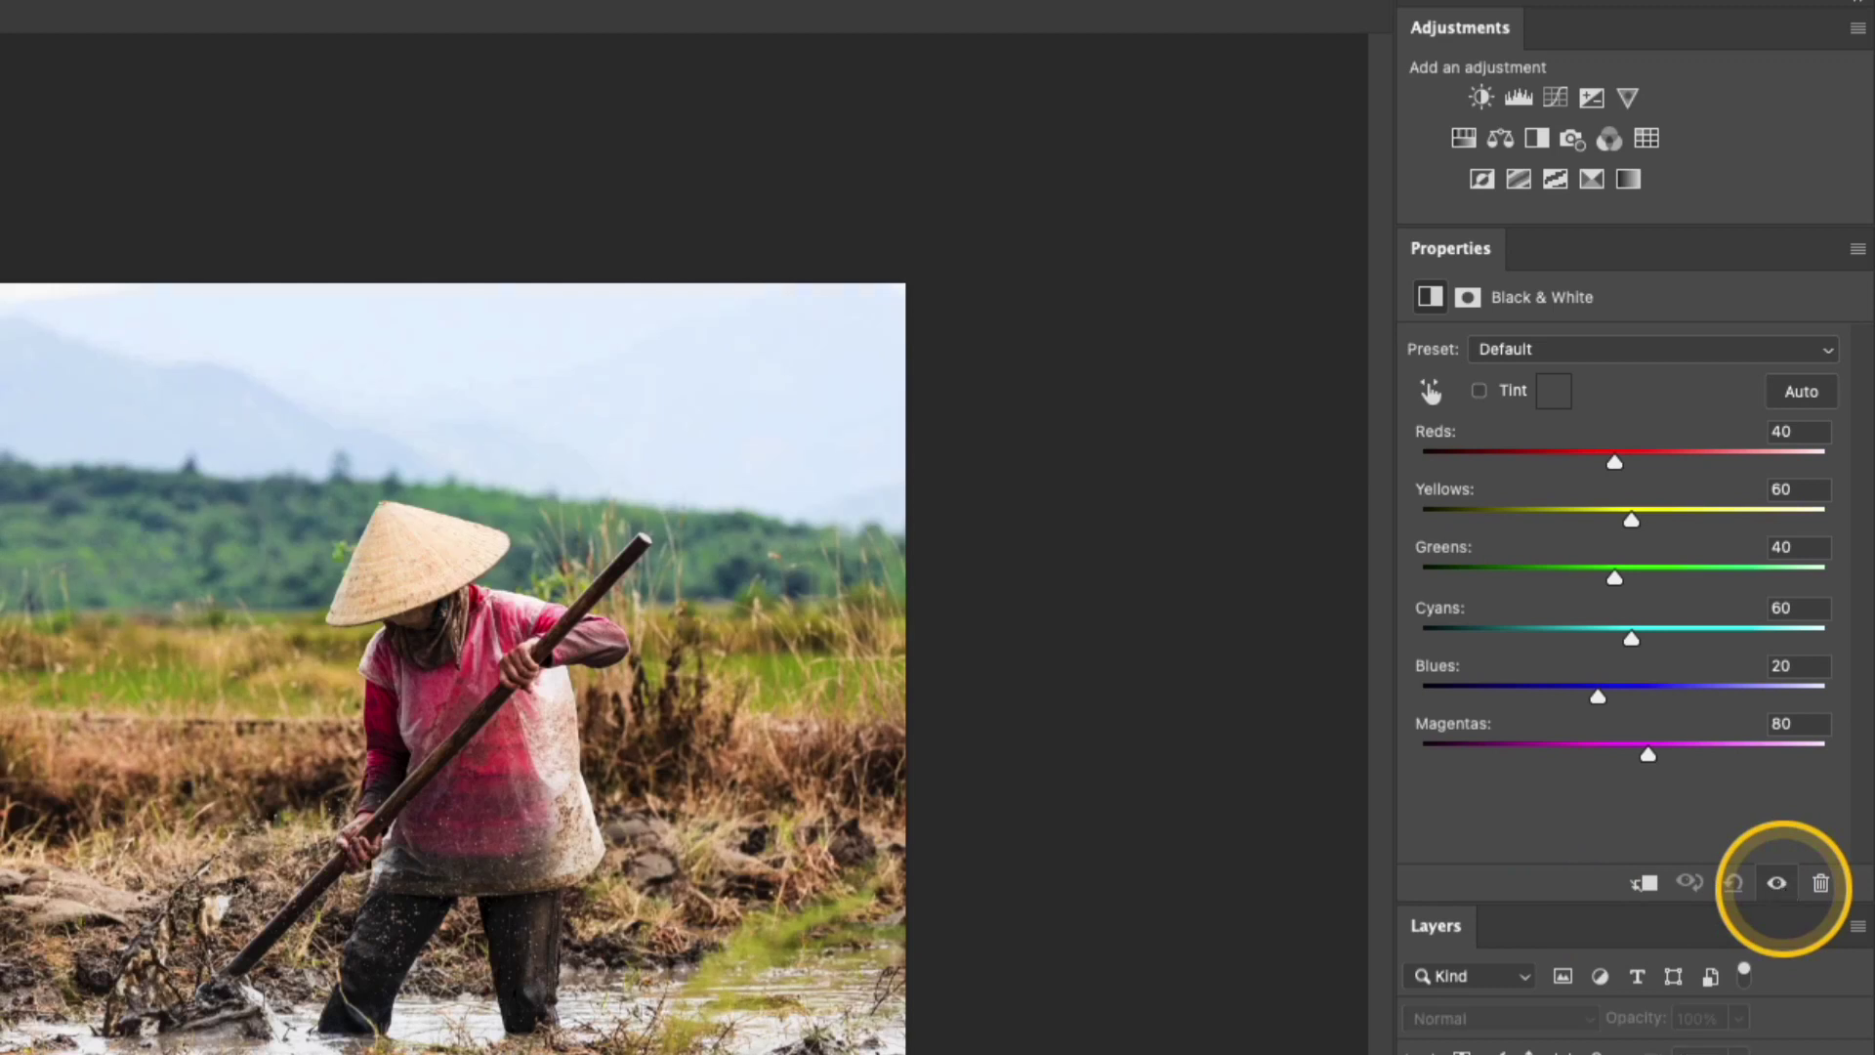
left_click(1778, 884)
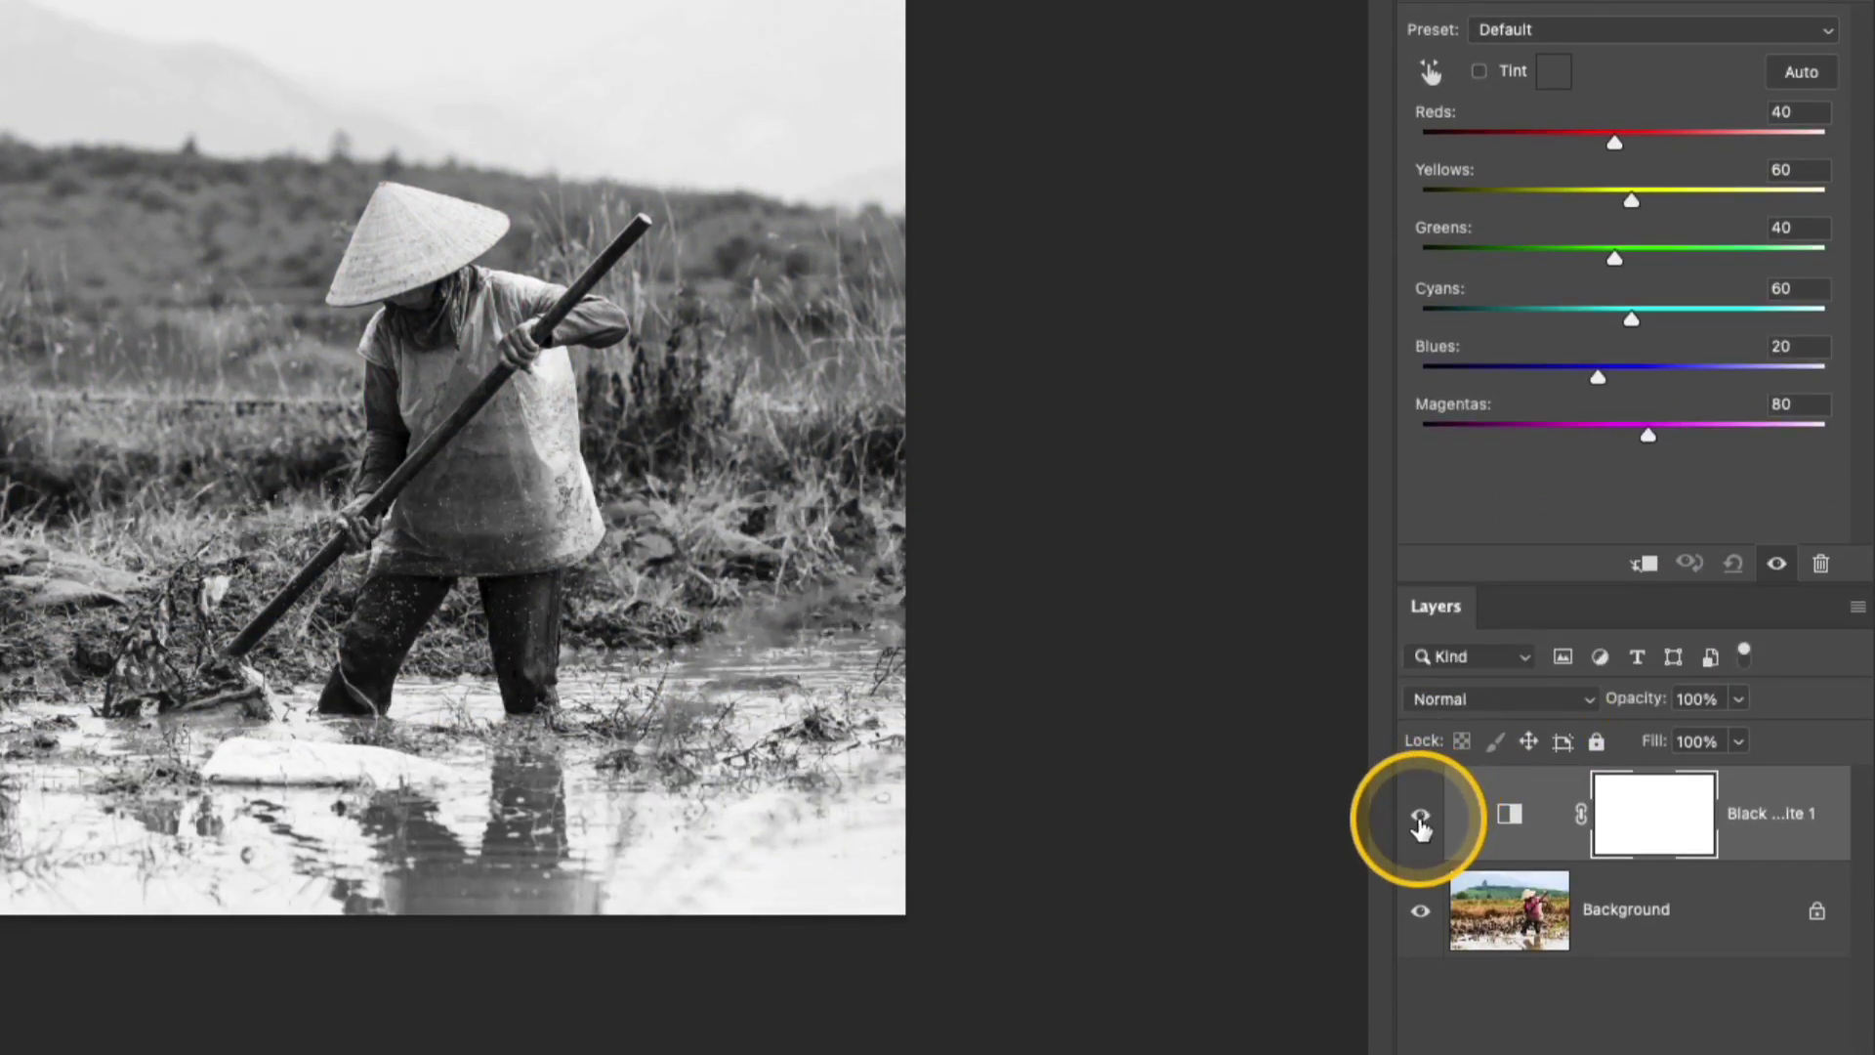
left_click(1420, 824)
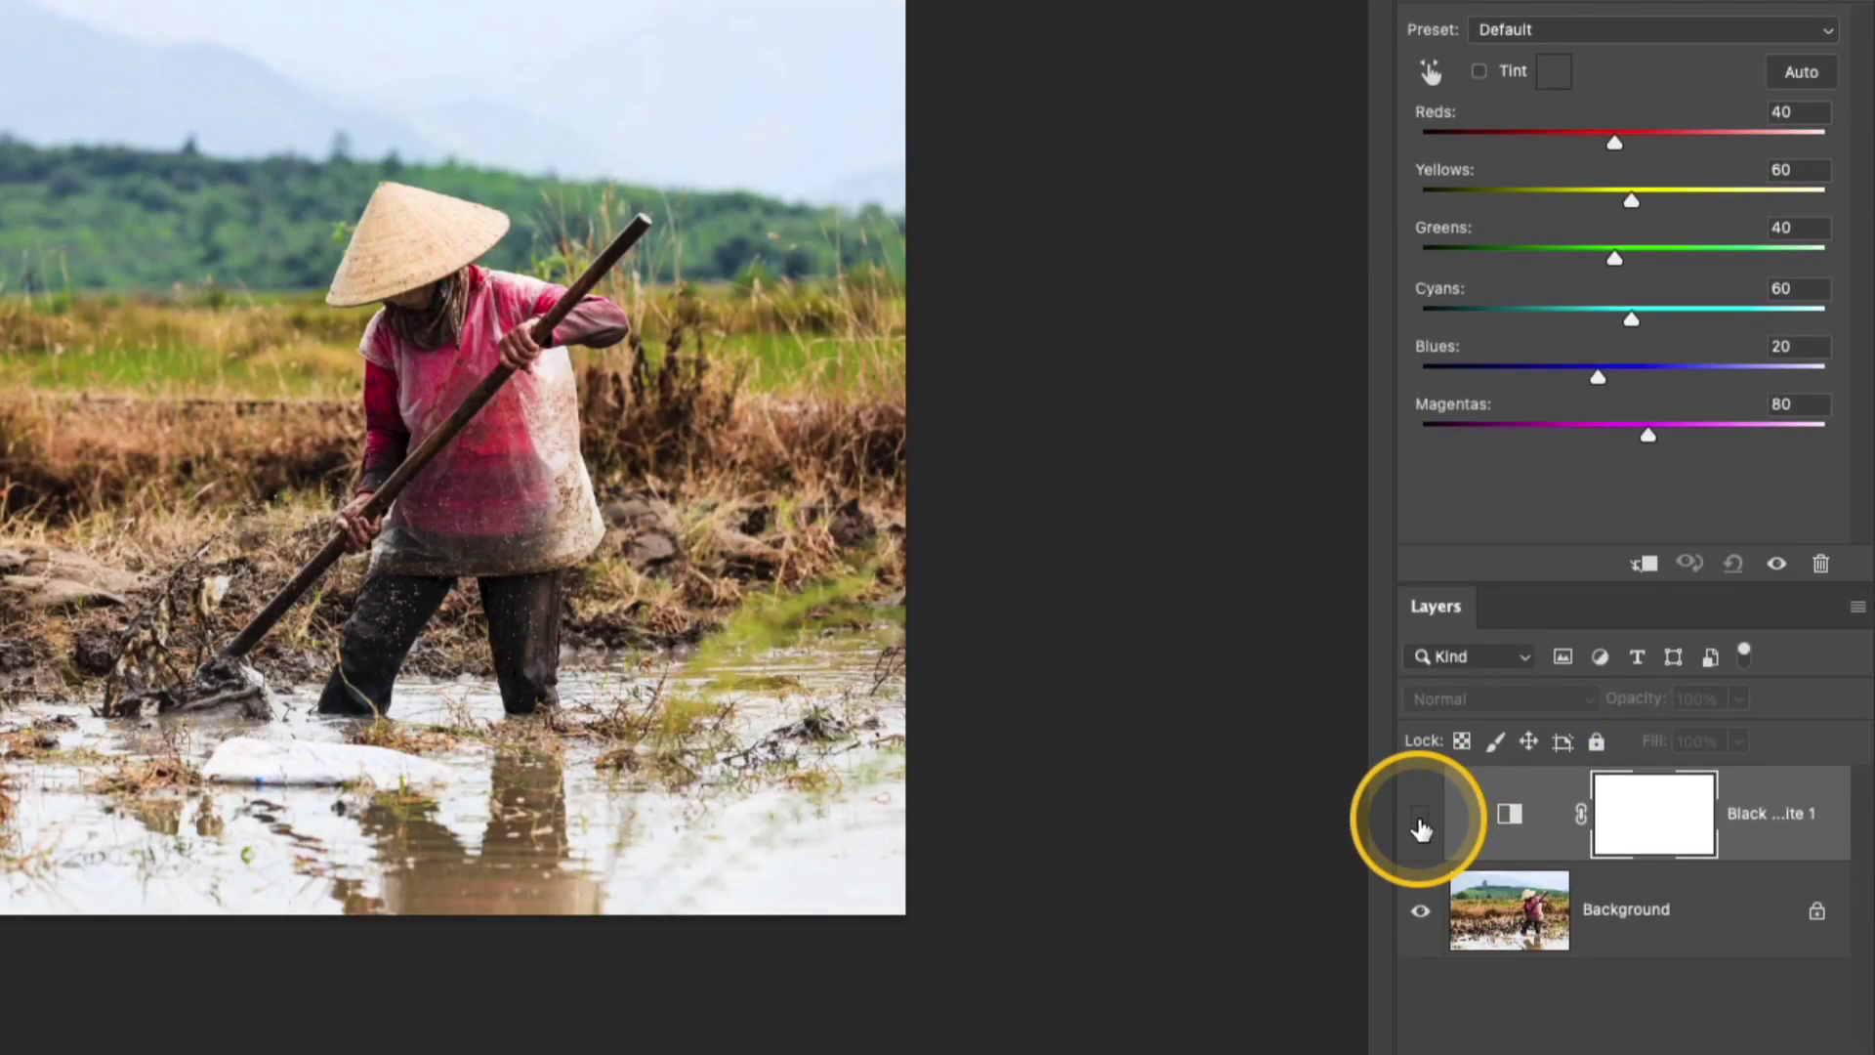
left_click(1420, 823)
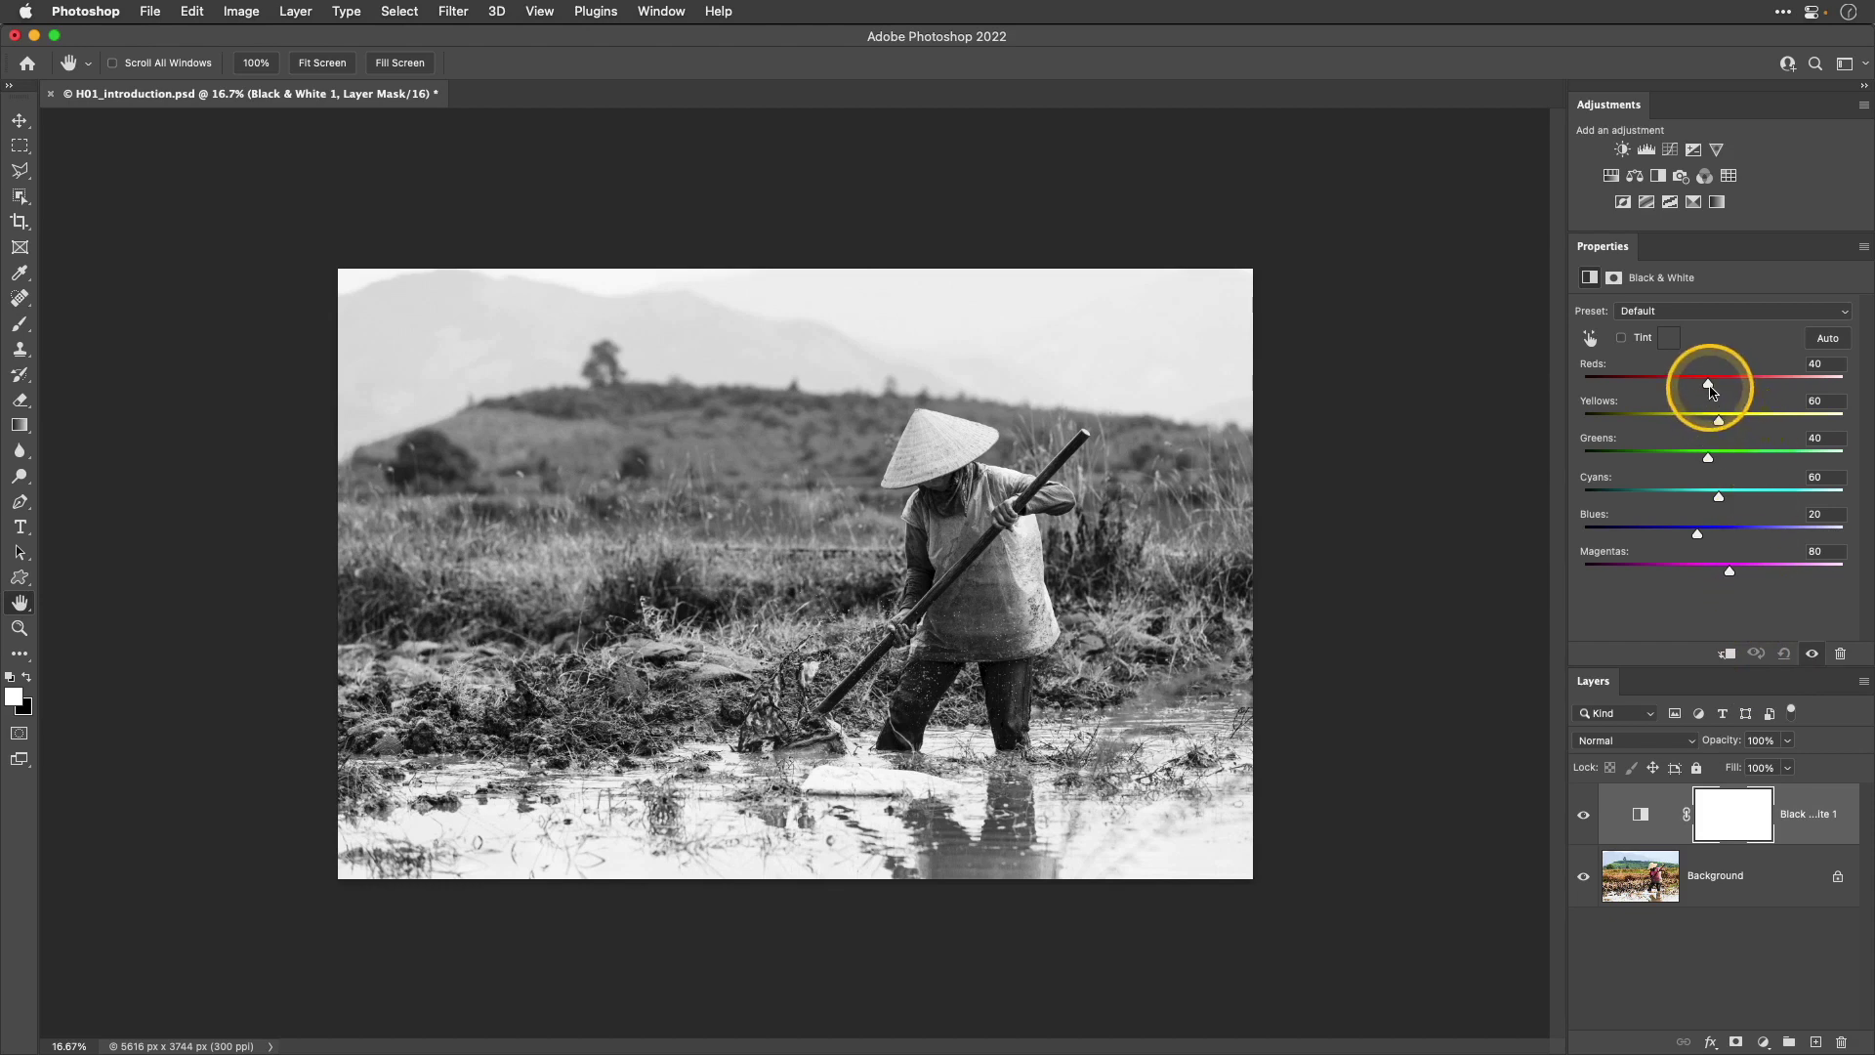
Step: Raise Reds to 87 and lower Greens and Cyans to -35 and Blues to -138 in the conversion
left_click_drag(1709, 385, 1752, 385)
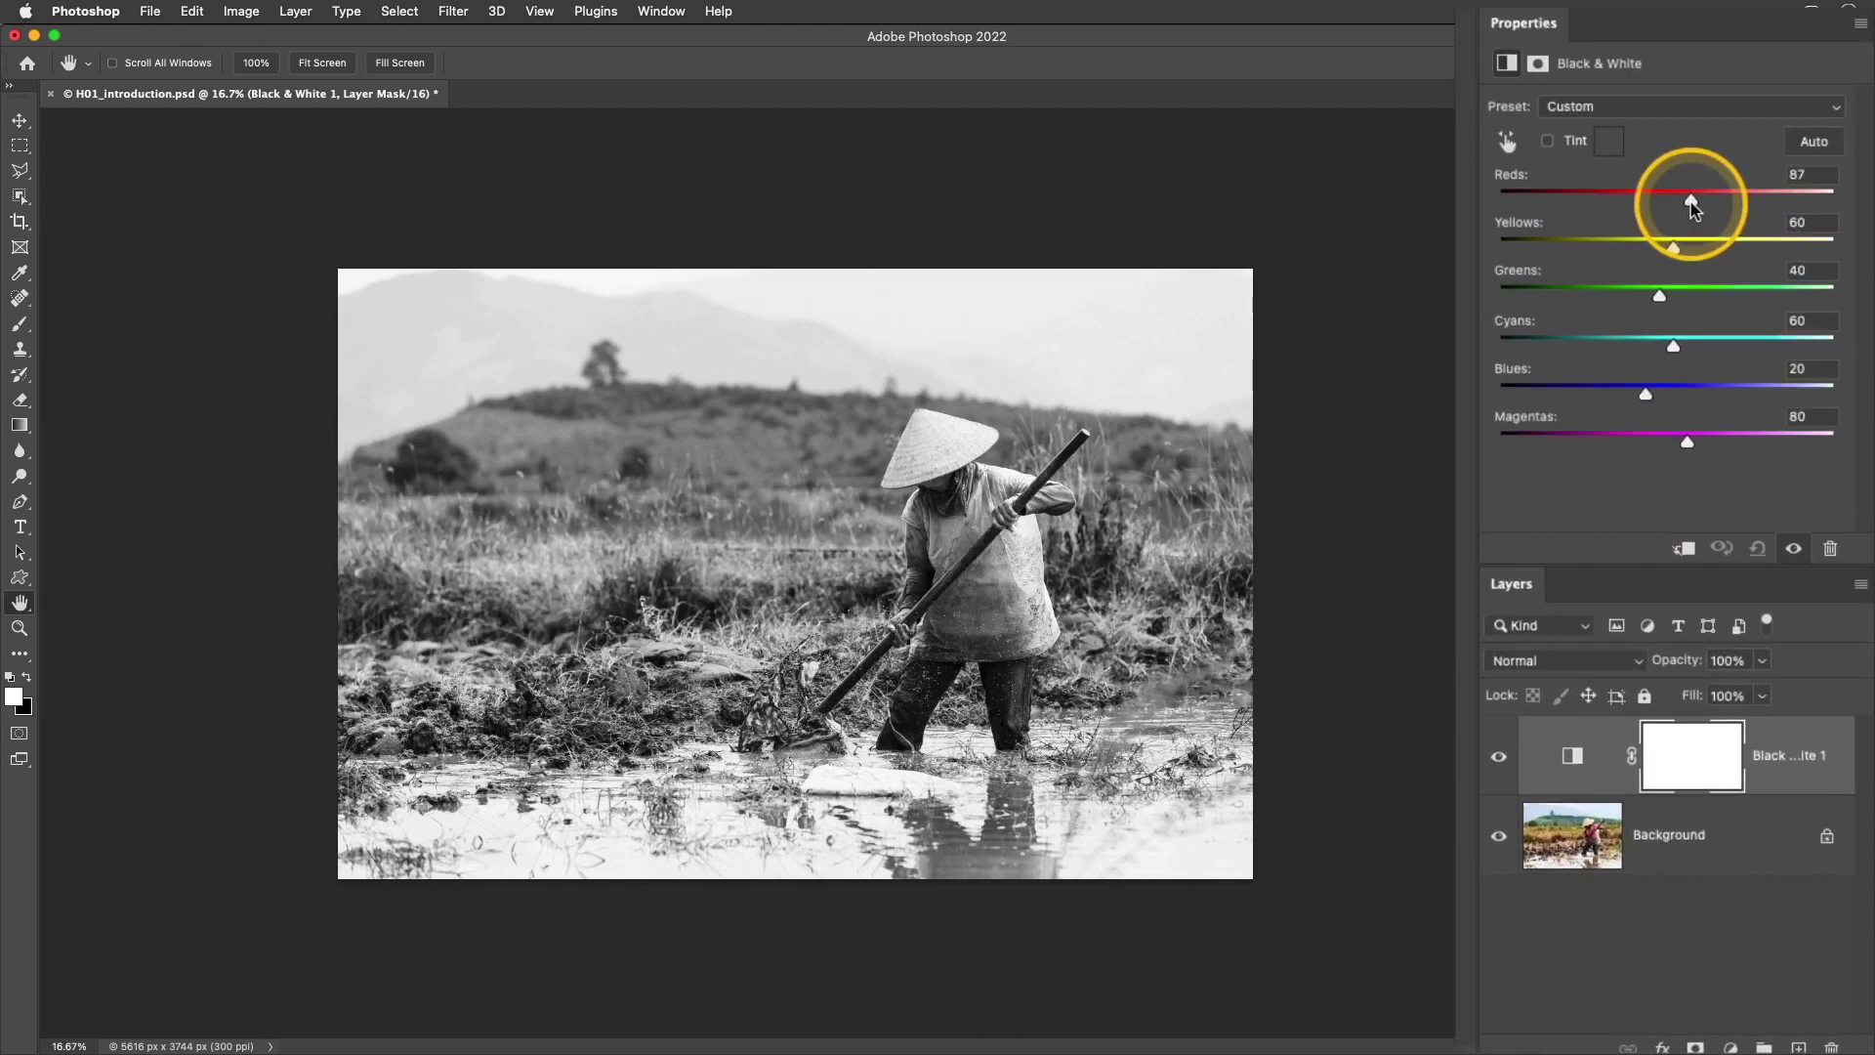
left_click_drag(1660, 297, 1606, 301)
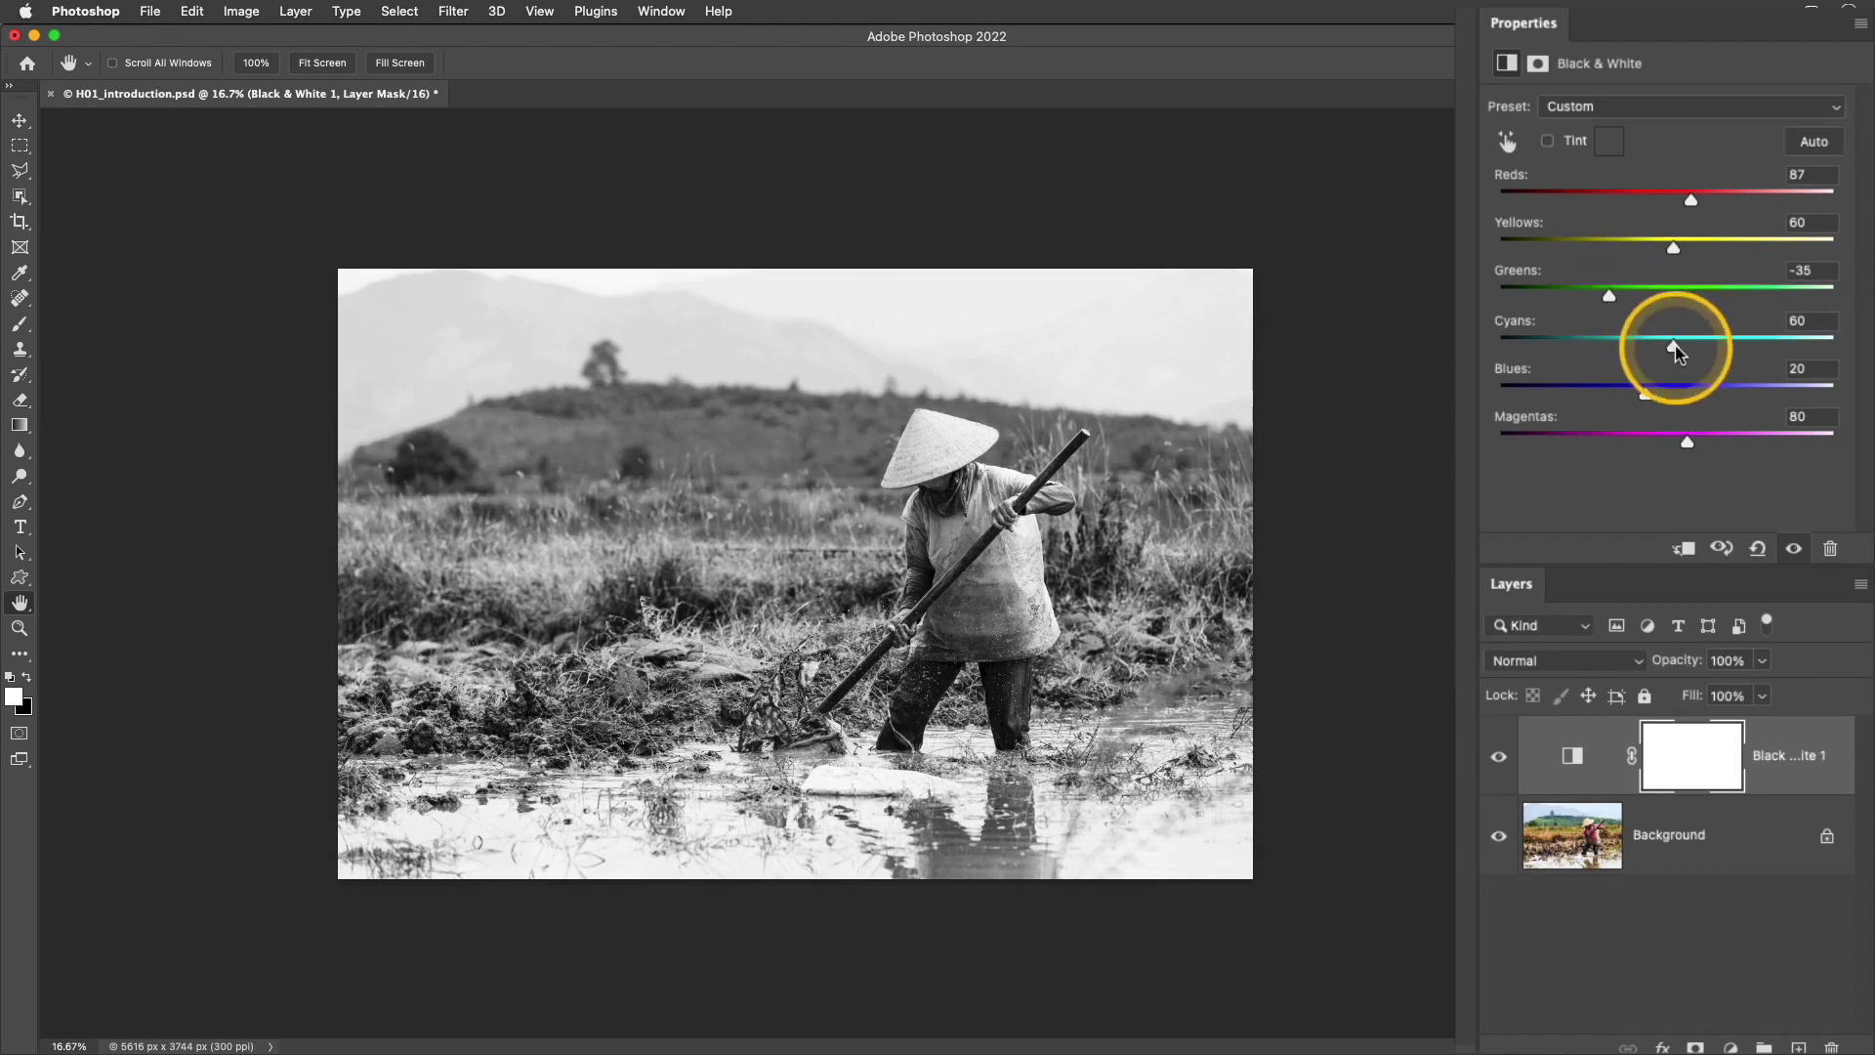
mouse_move(1676, 345)
left_mouse_down()
mouse_move(1608, 346)
mouse_move(1578, 395)
mouse_move(1538, 398)
left_mouse_up()
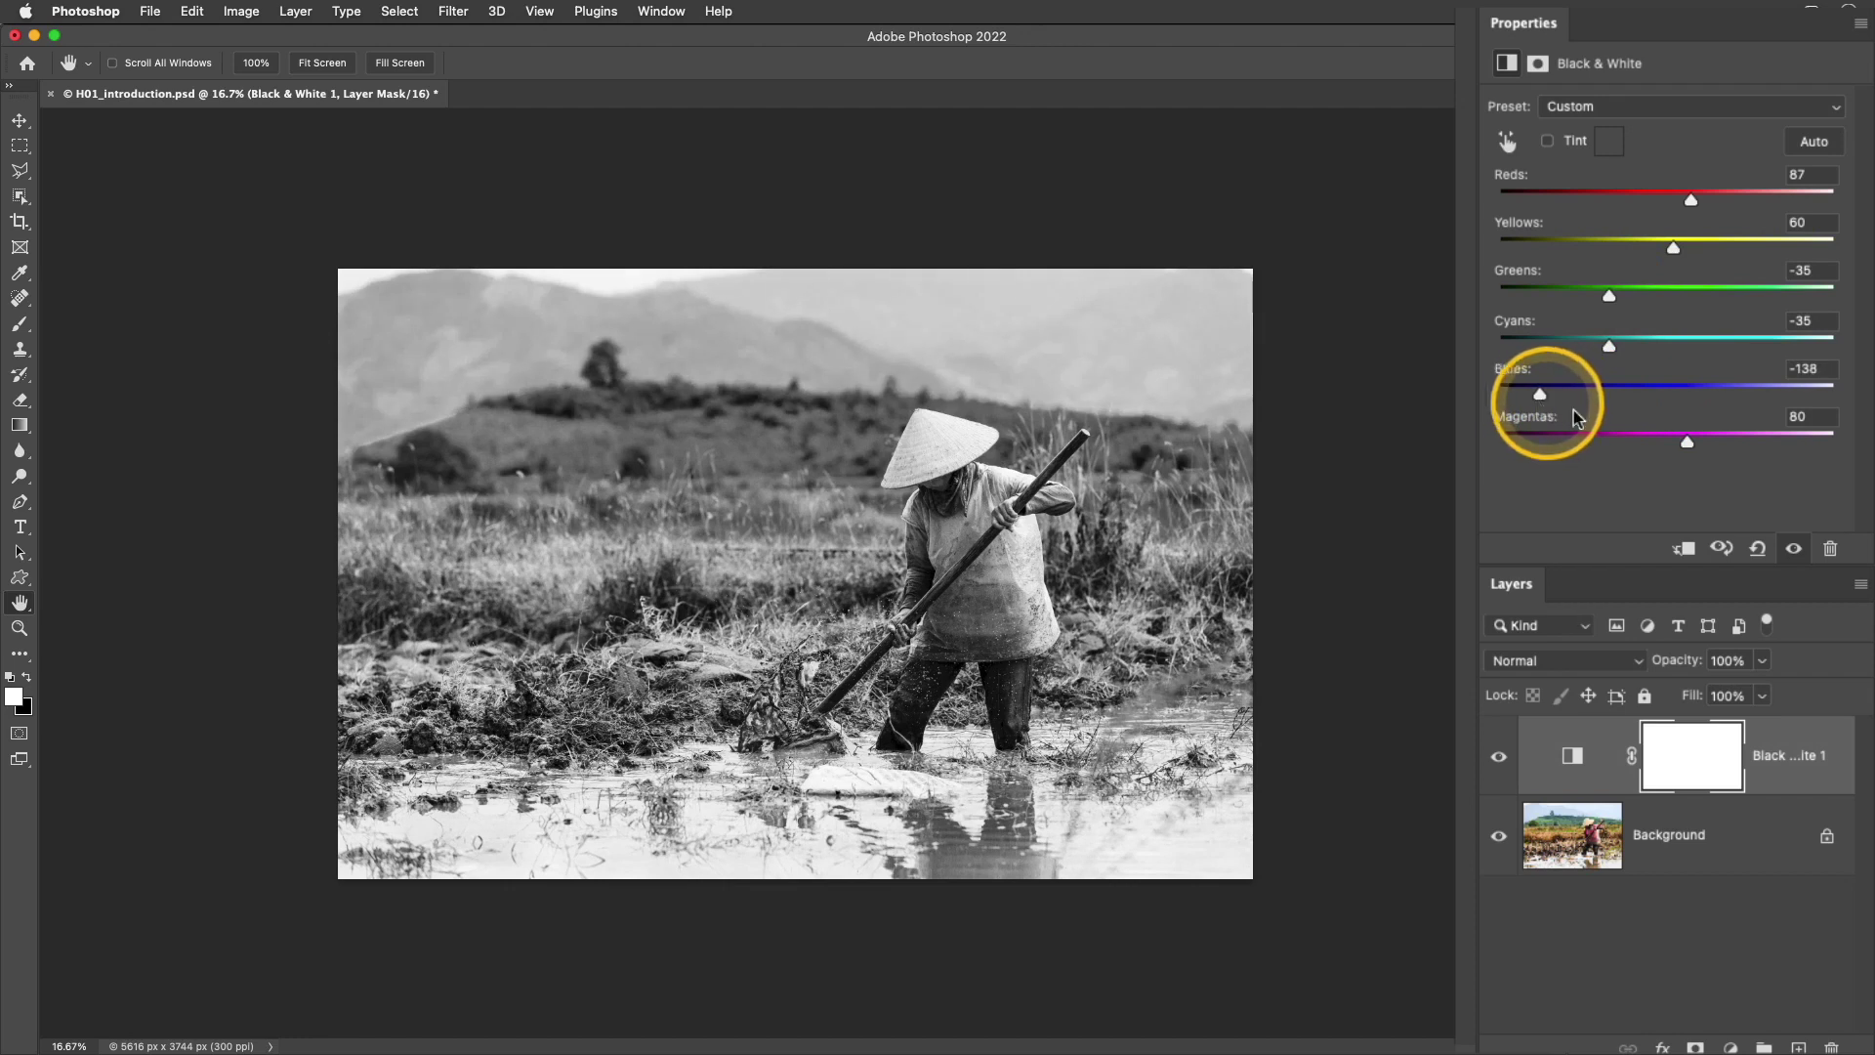
Step: Compare the colour and grayscale versions and preview the state before the slider edits
left_click(1794, 552)
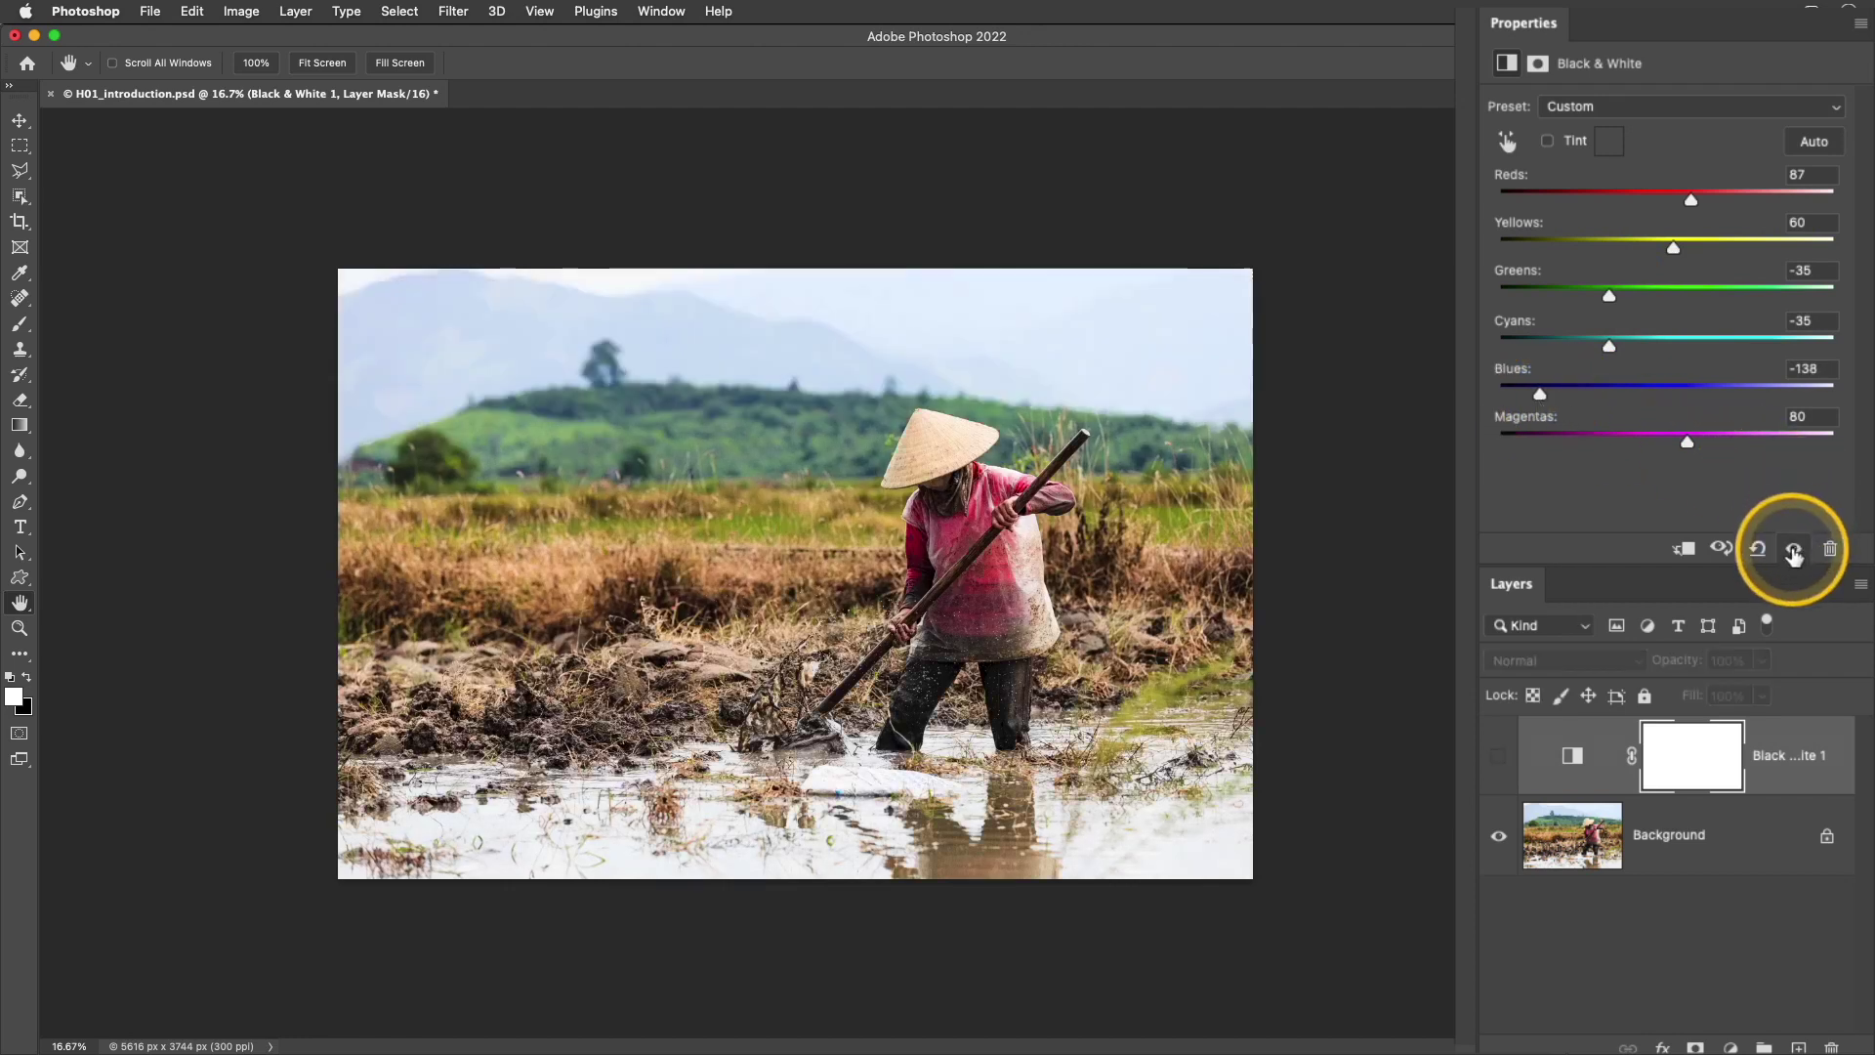
left_click(1794, 552)
left_click(1794, 551)
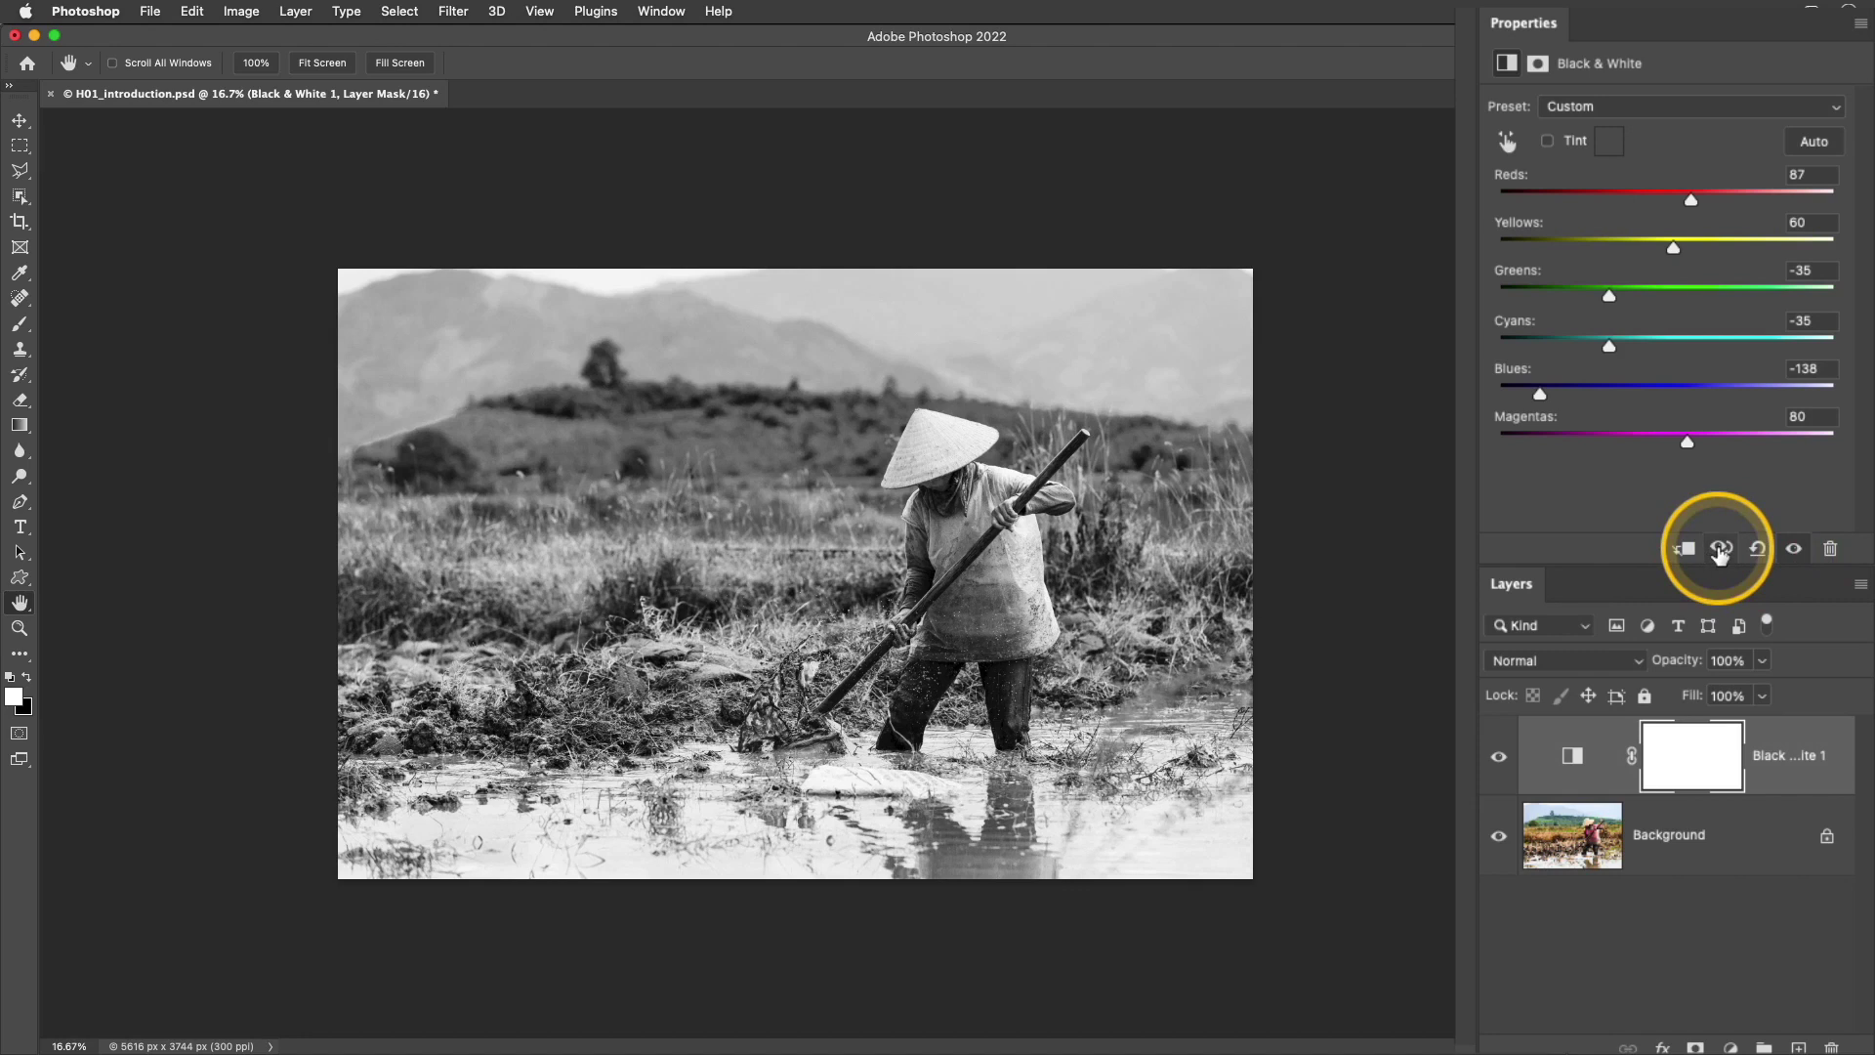
left_click(1721, 549)
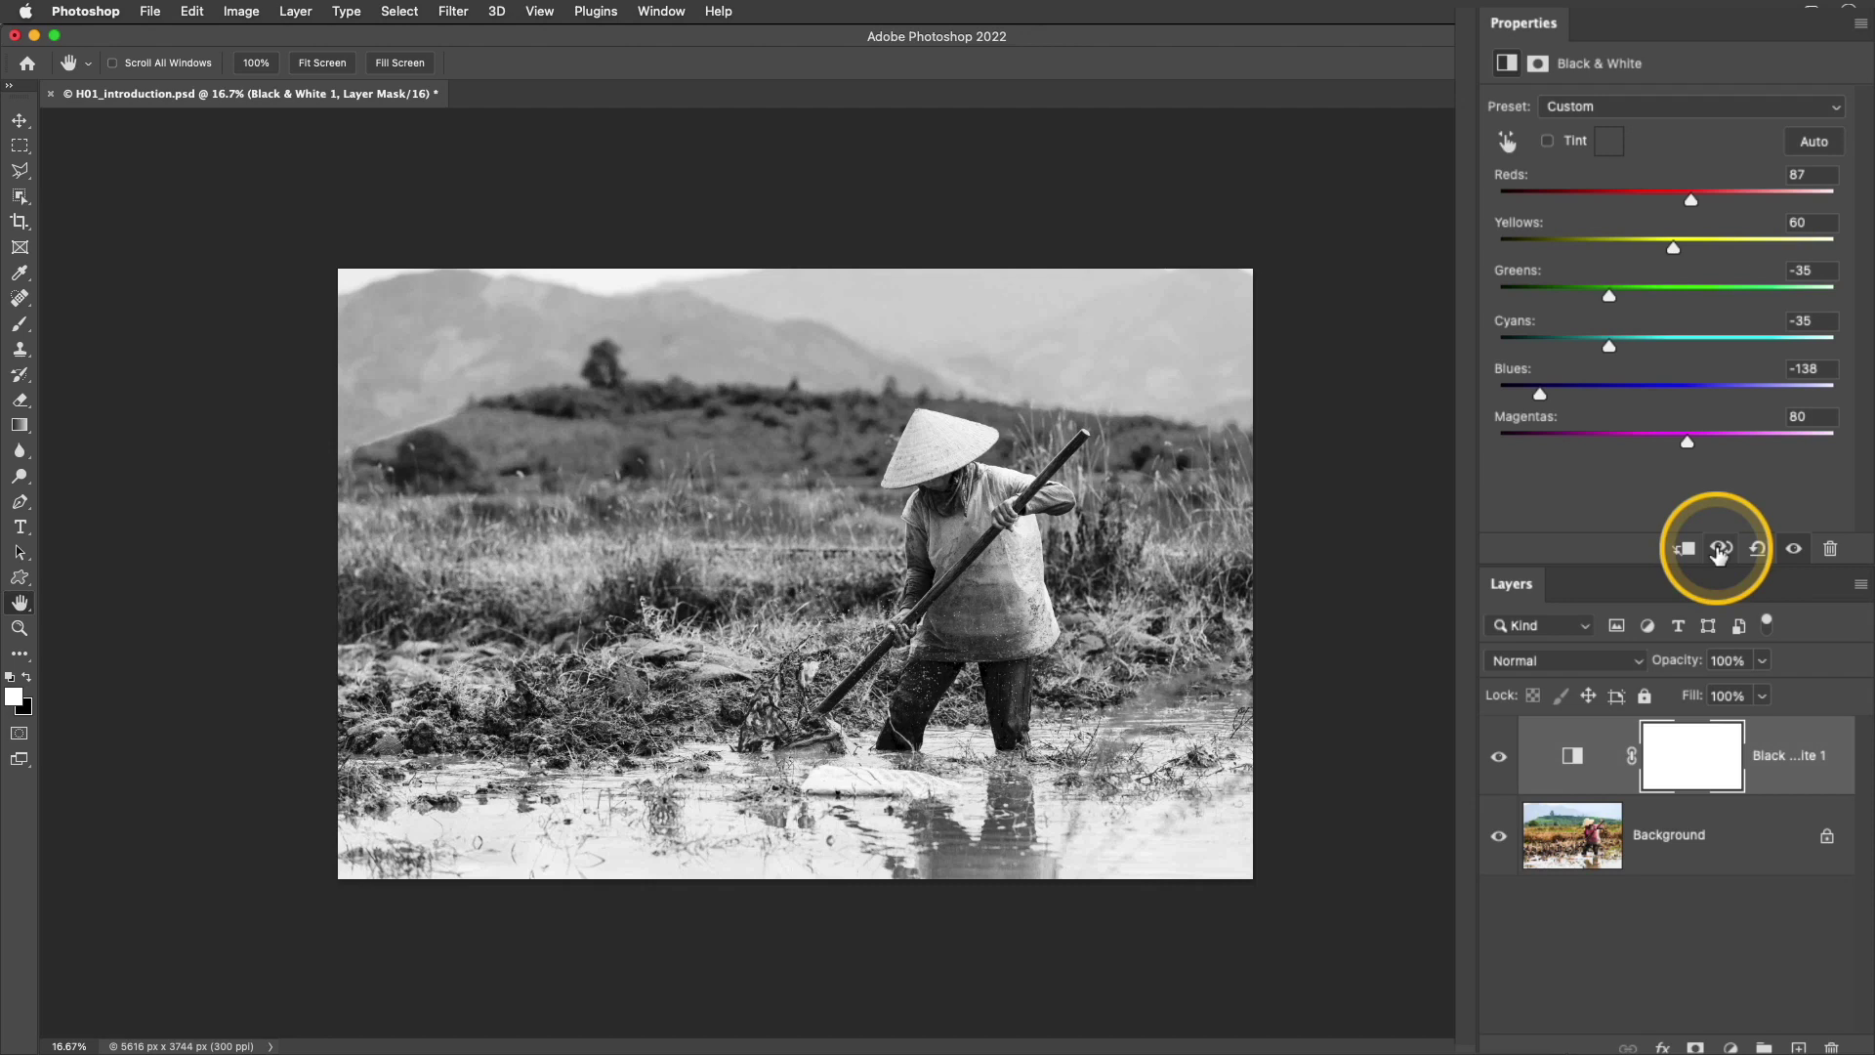
left_click(1721, 549)
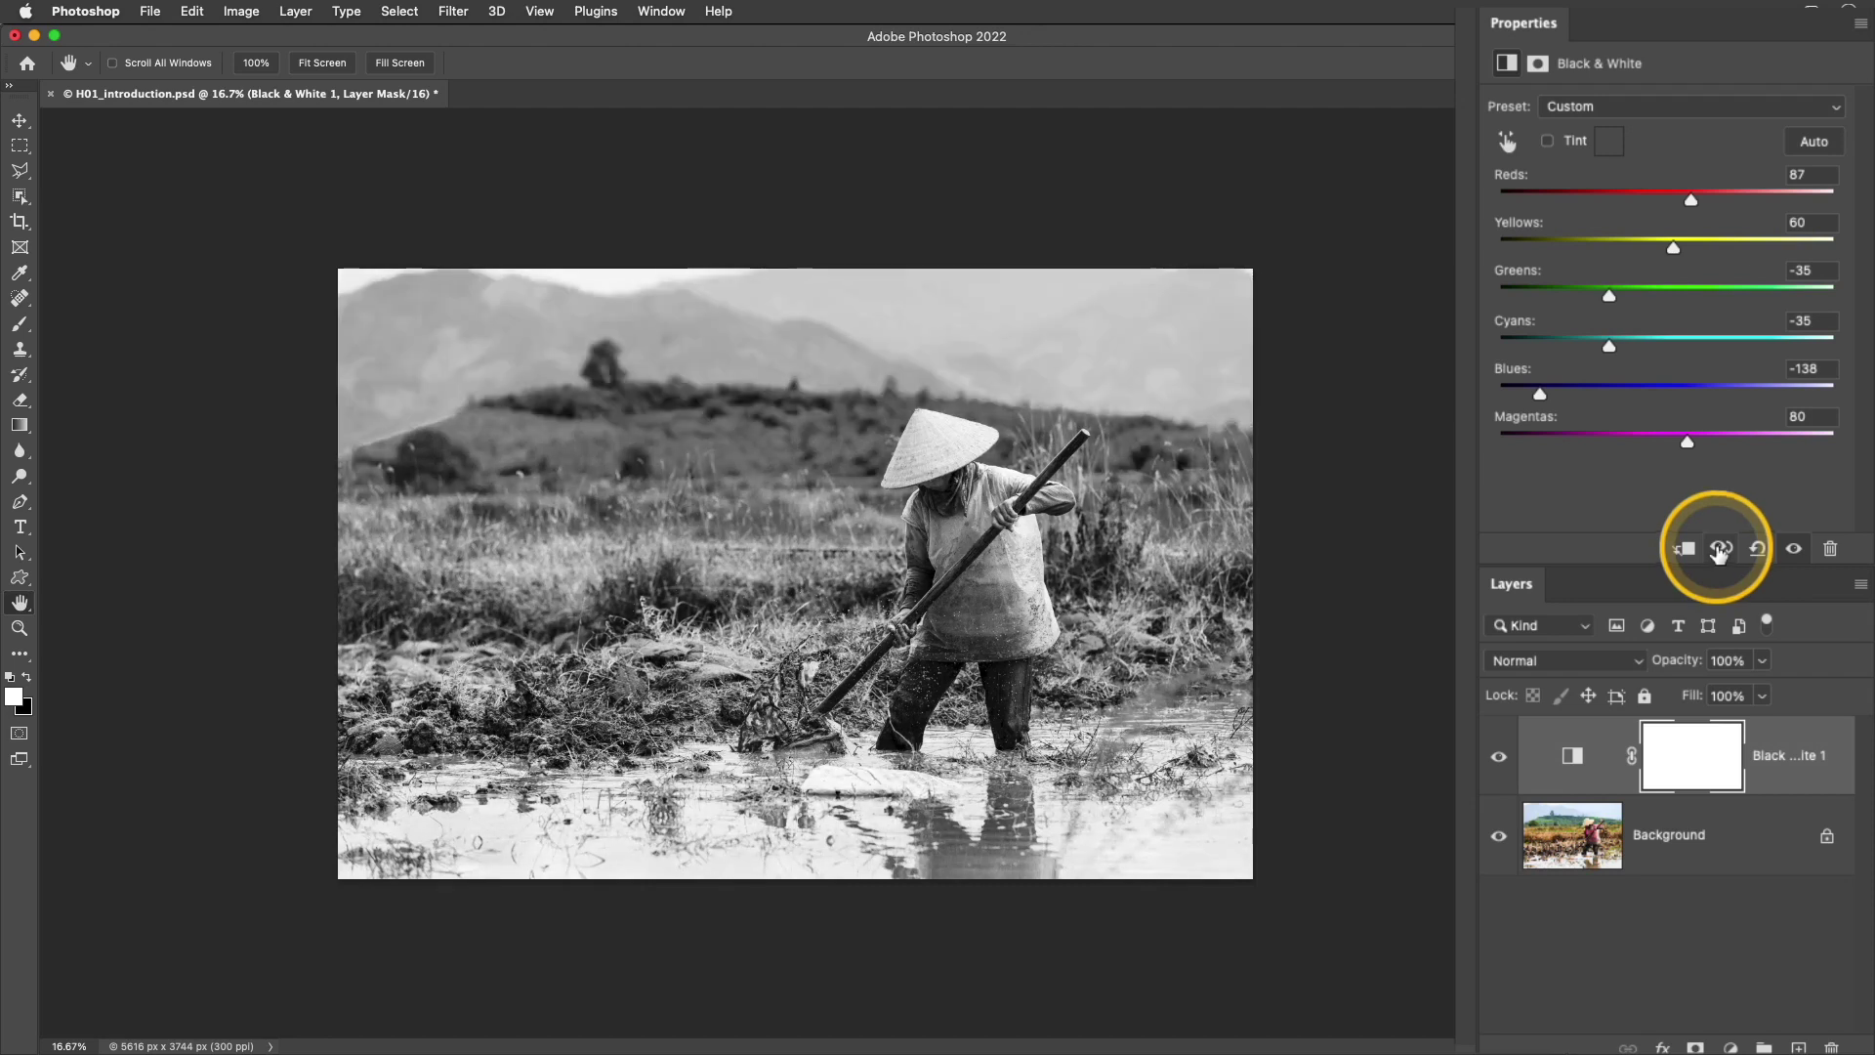
left_click(1722, 550)
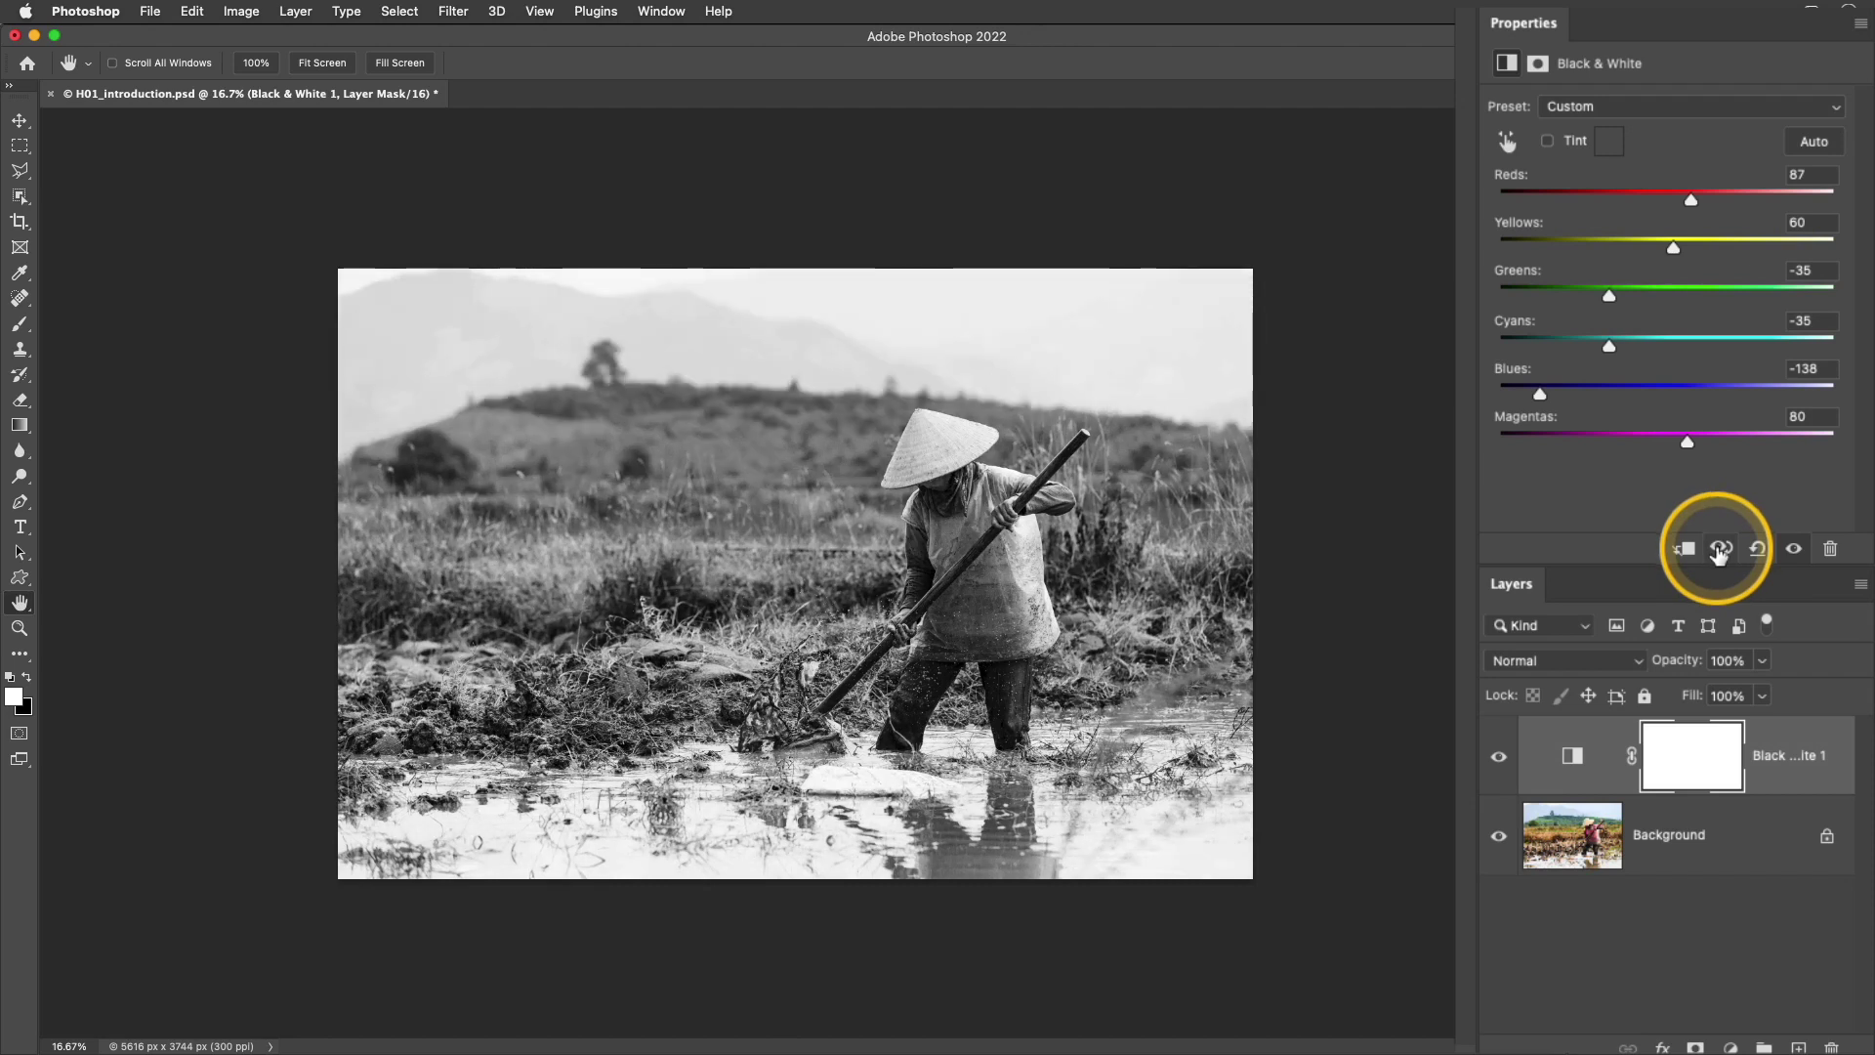
left_click(1721, 549)
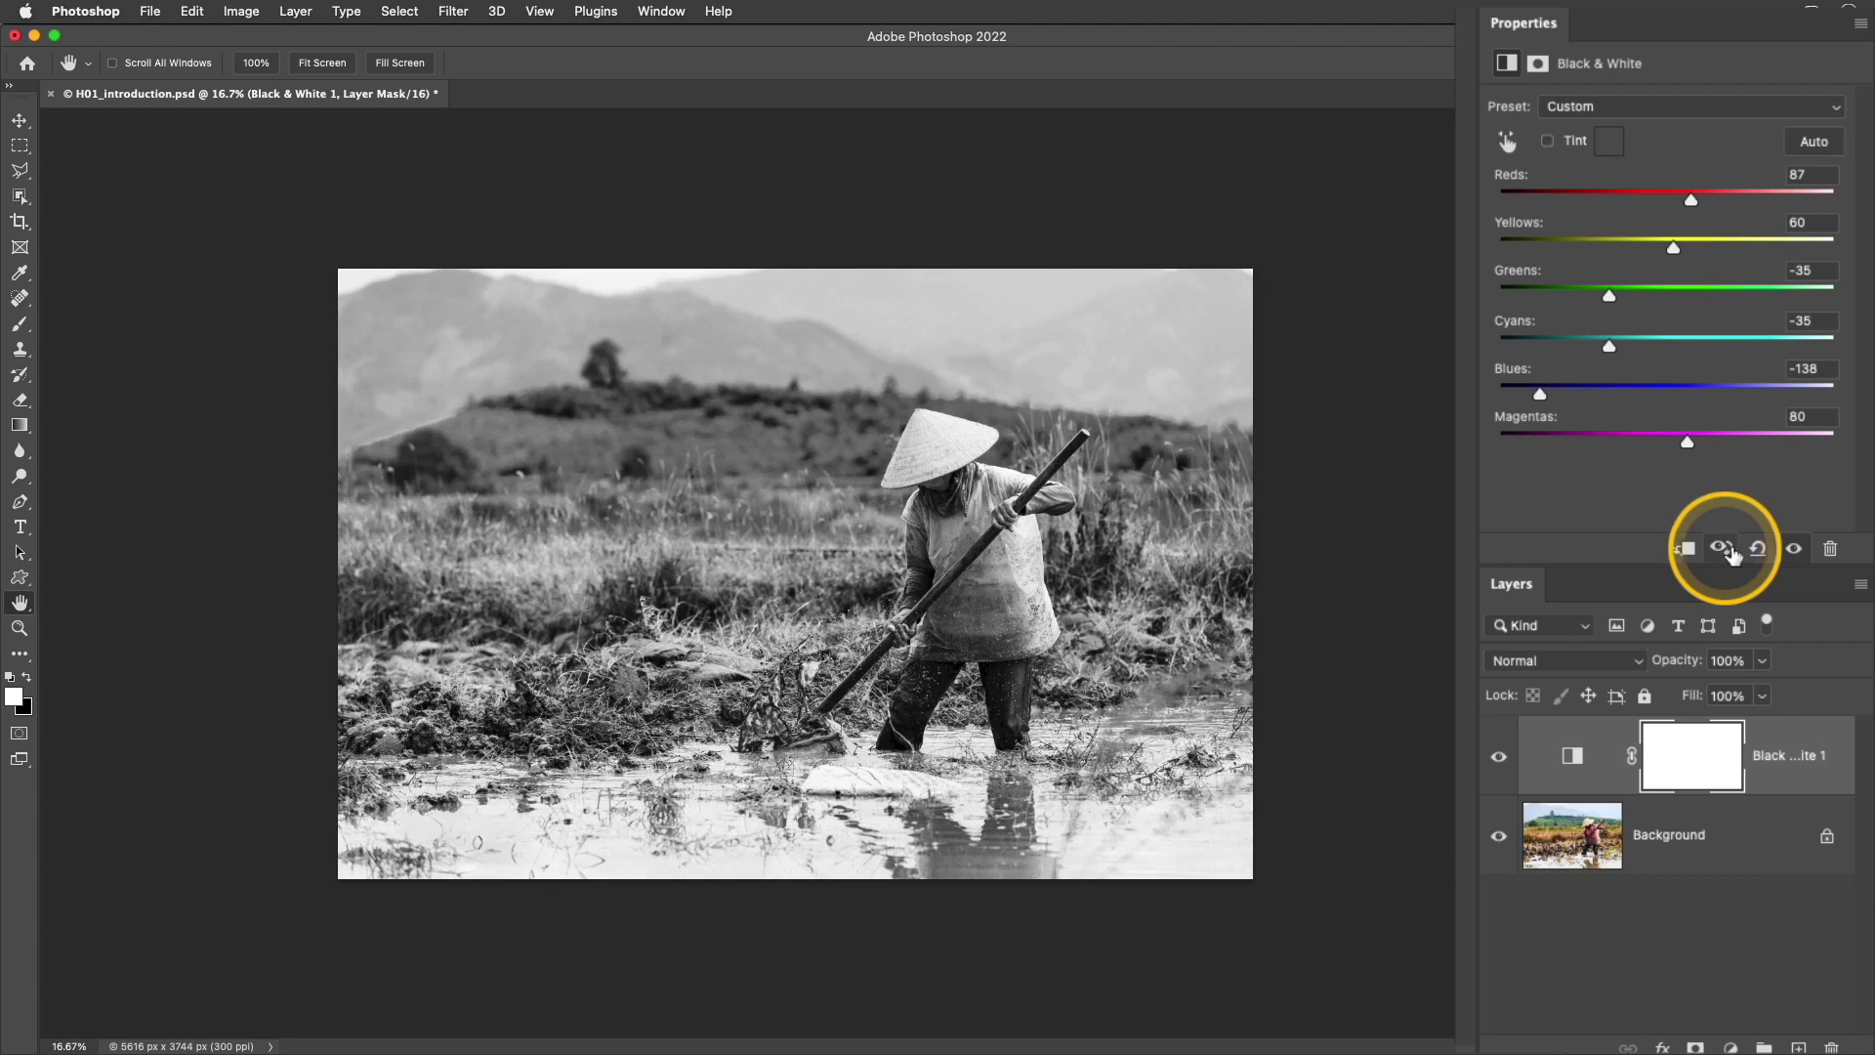
left_click(1796, 552)
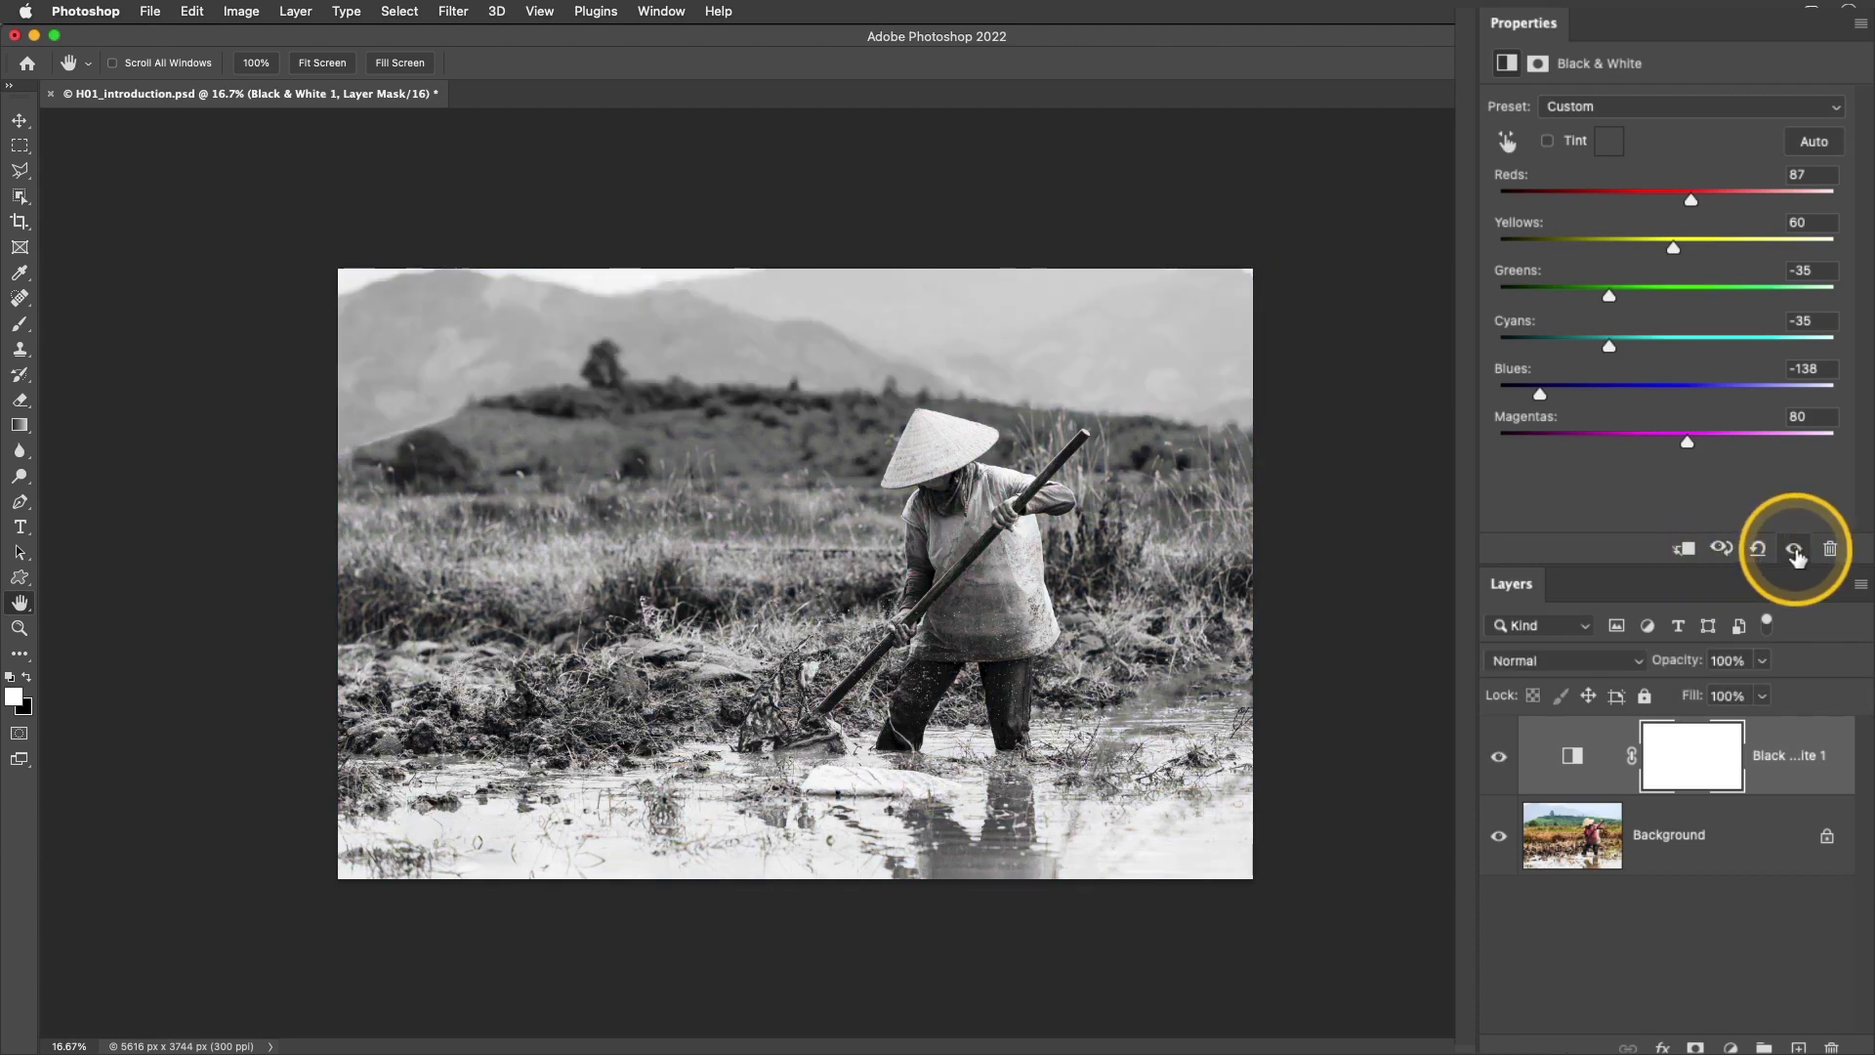
left_click(1797, 551)
left_click(1796, 551)
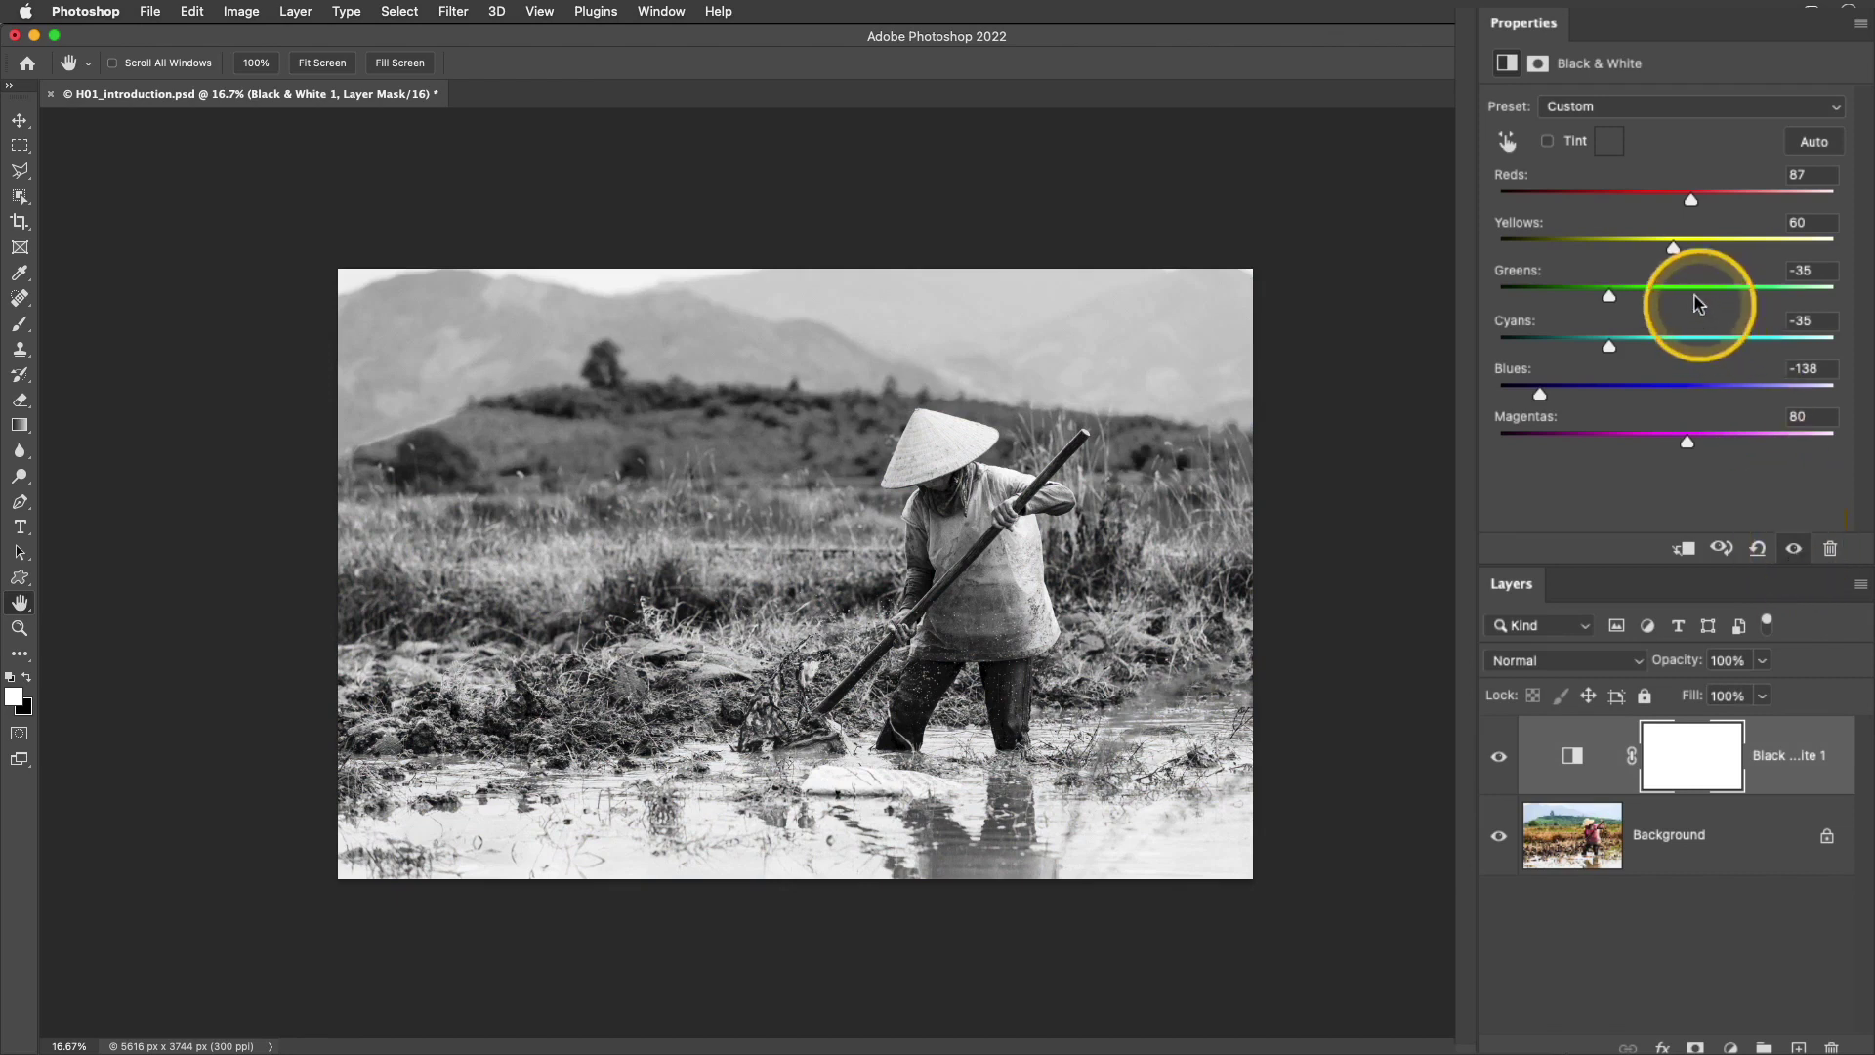
Step: Raise Yellows to 163 to brighten the dry grass, compare with the previous state, then select Background
left_click_drag(1673, 246, 1744, 246)
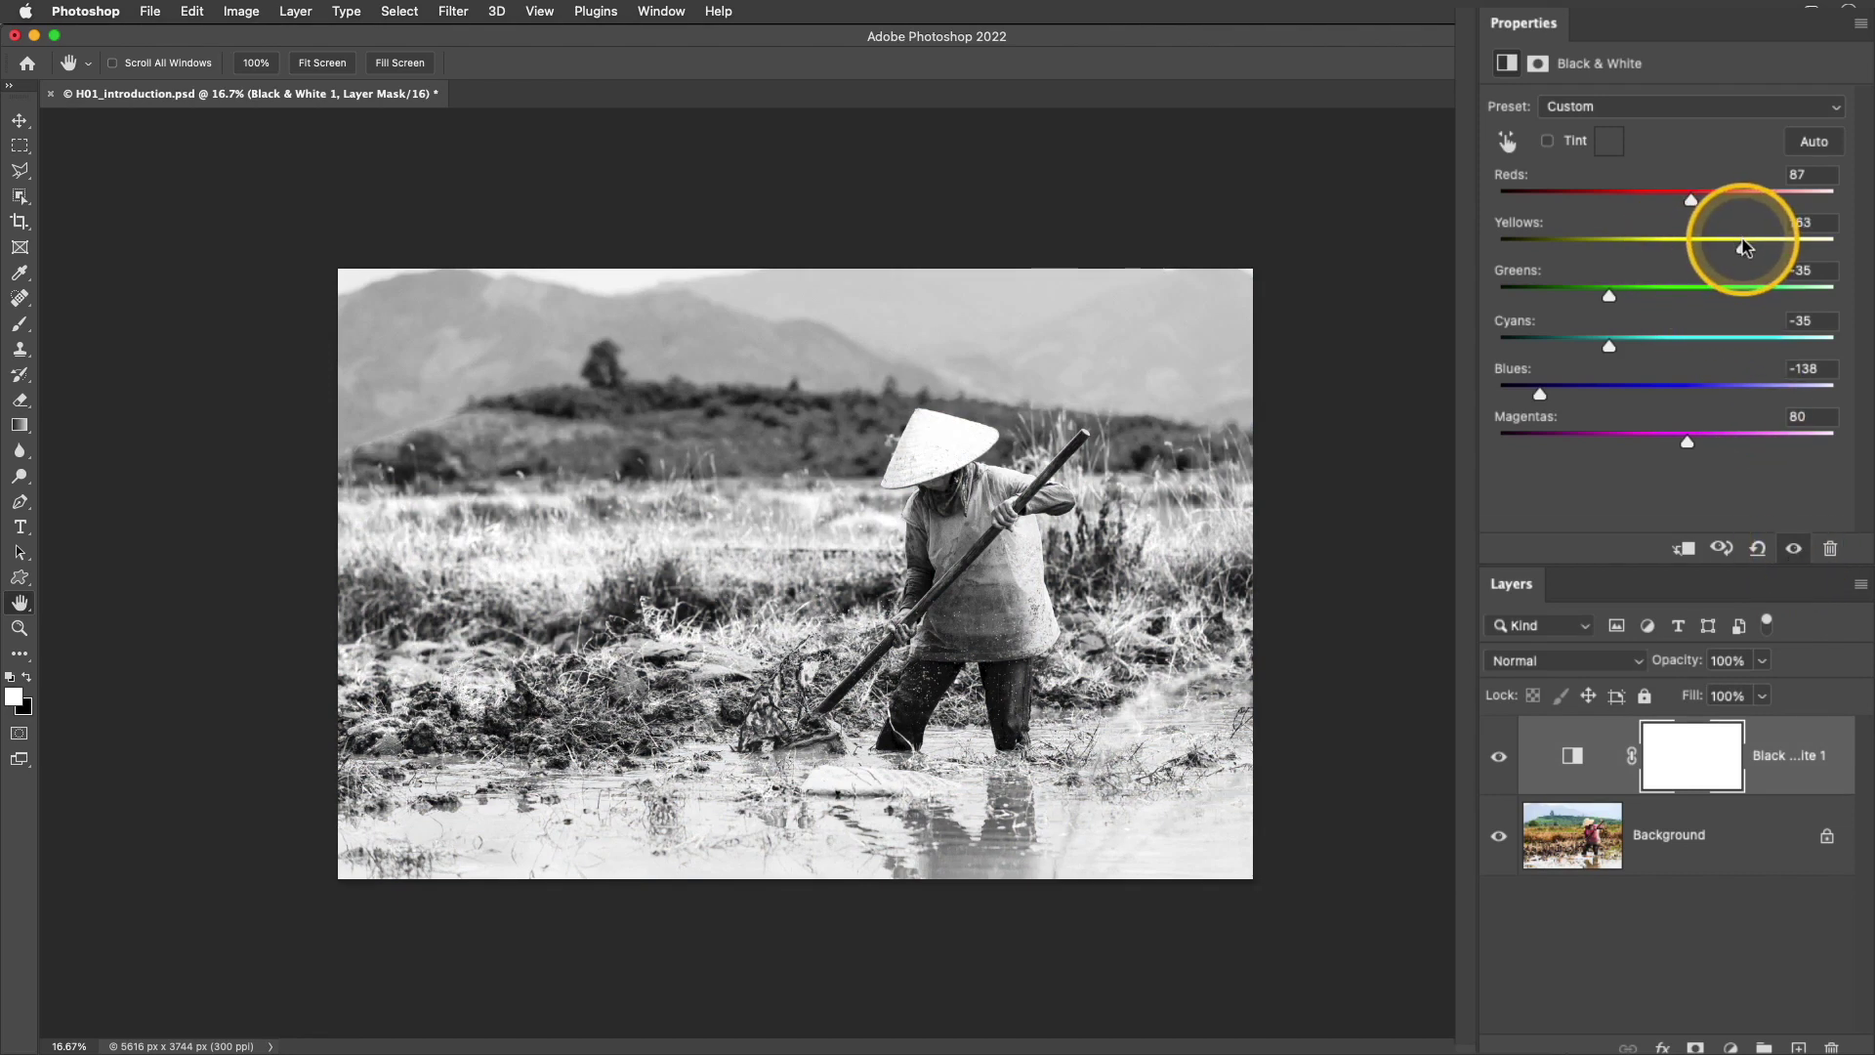
left_click(1723, 549)
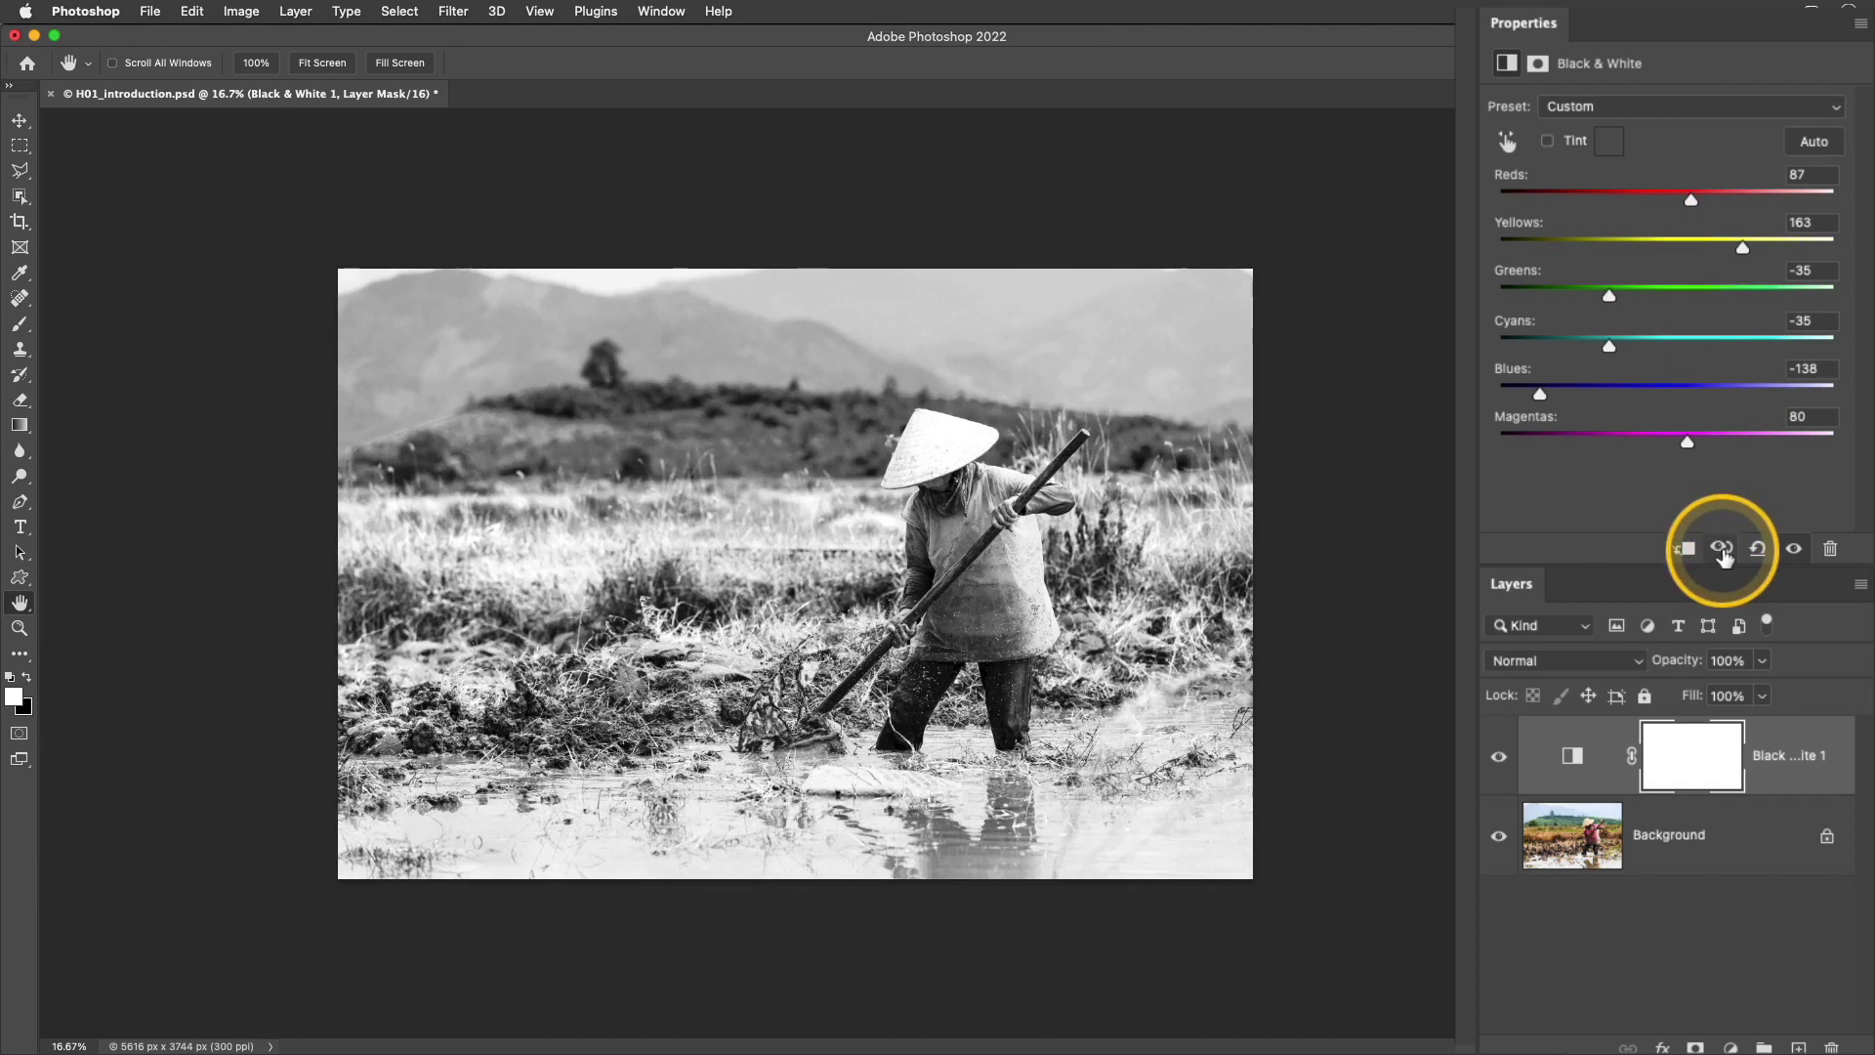
left_click(1723, 549)
left_click(1724, 548)
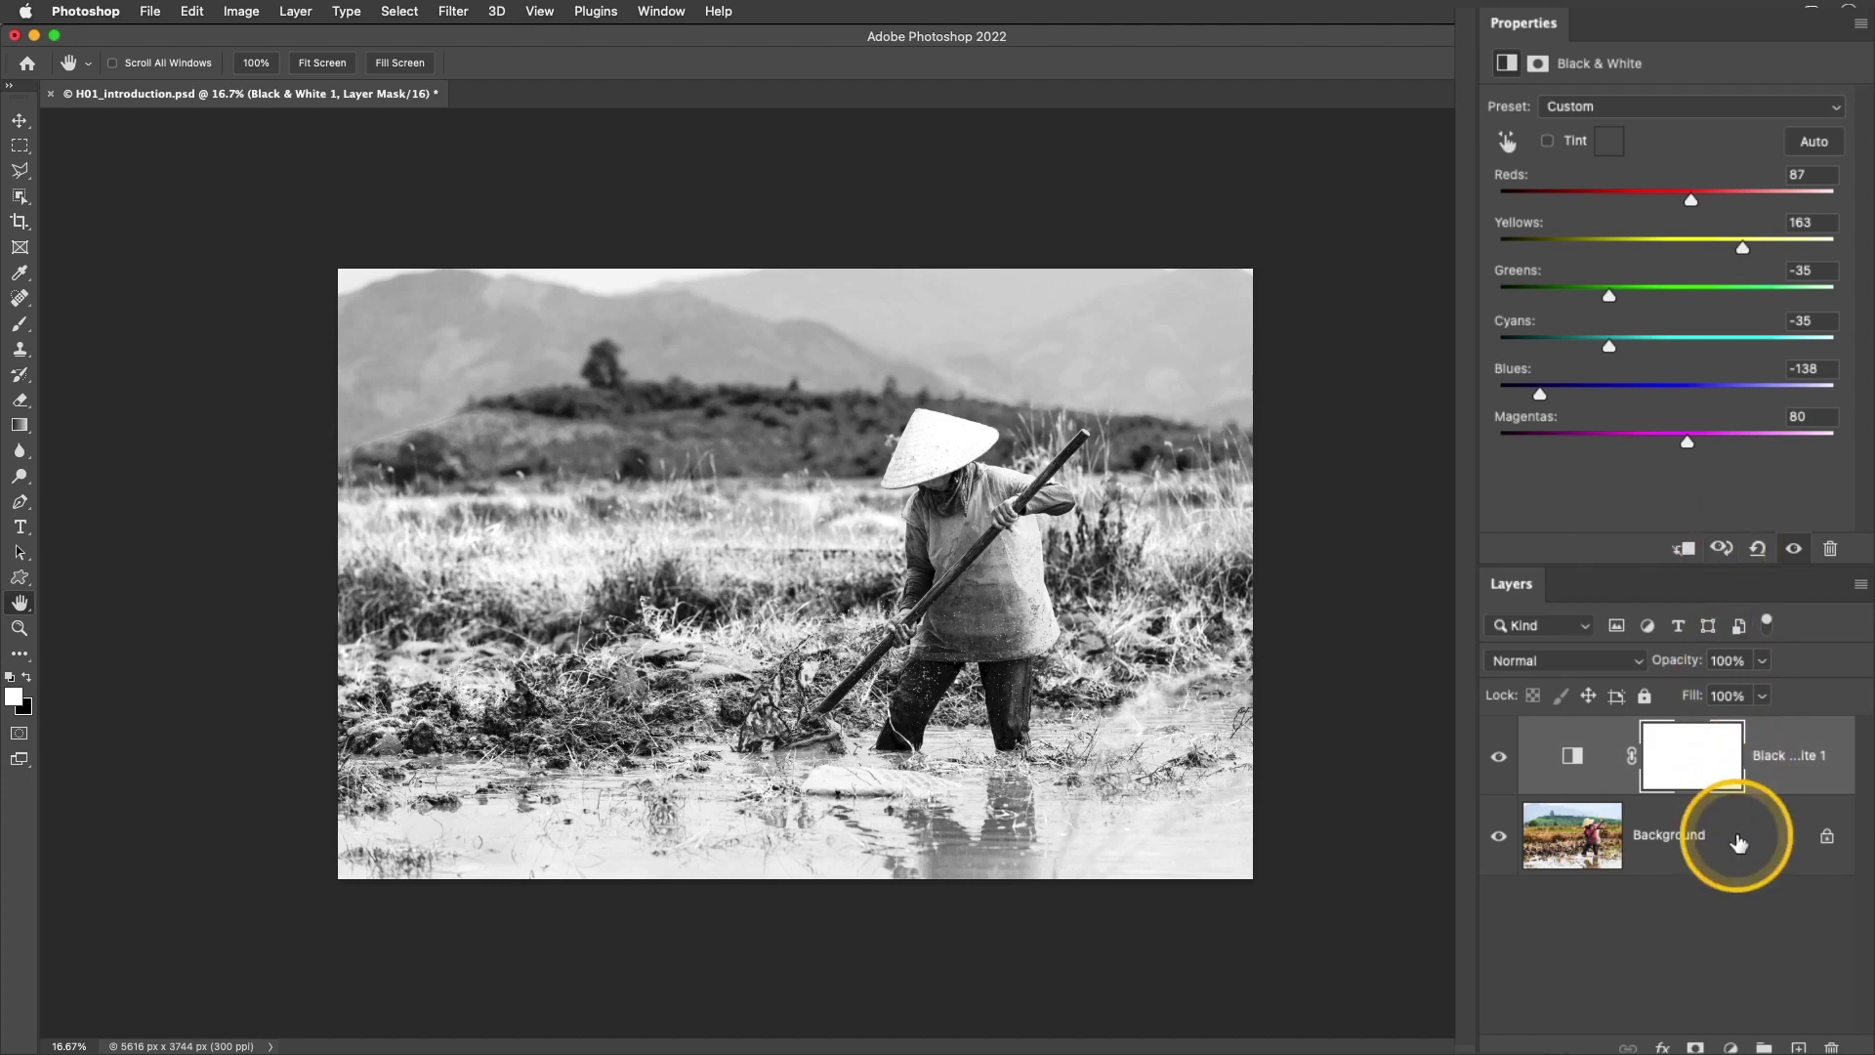
left_click(1738, 841)
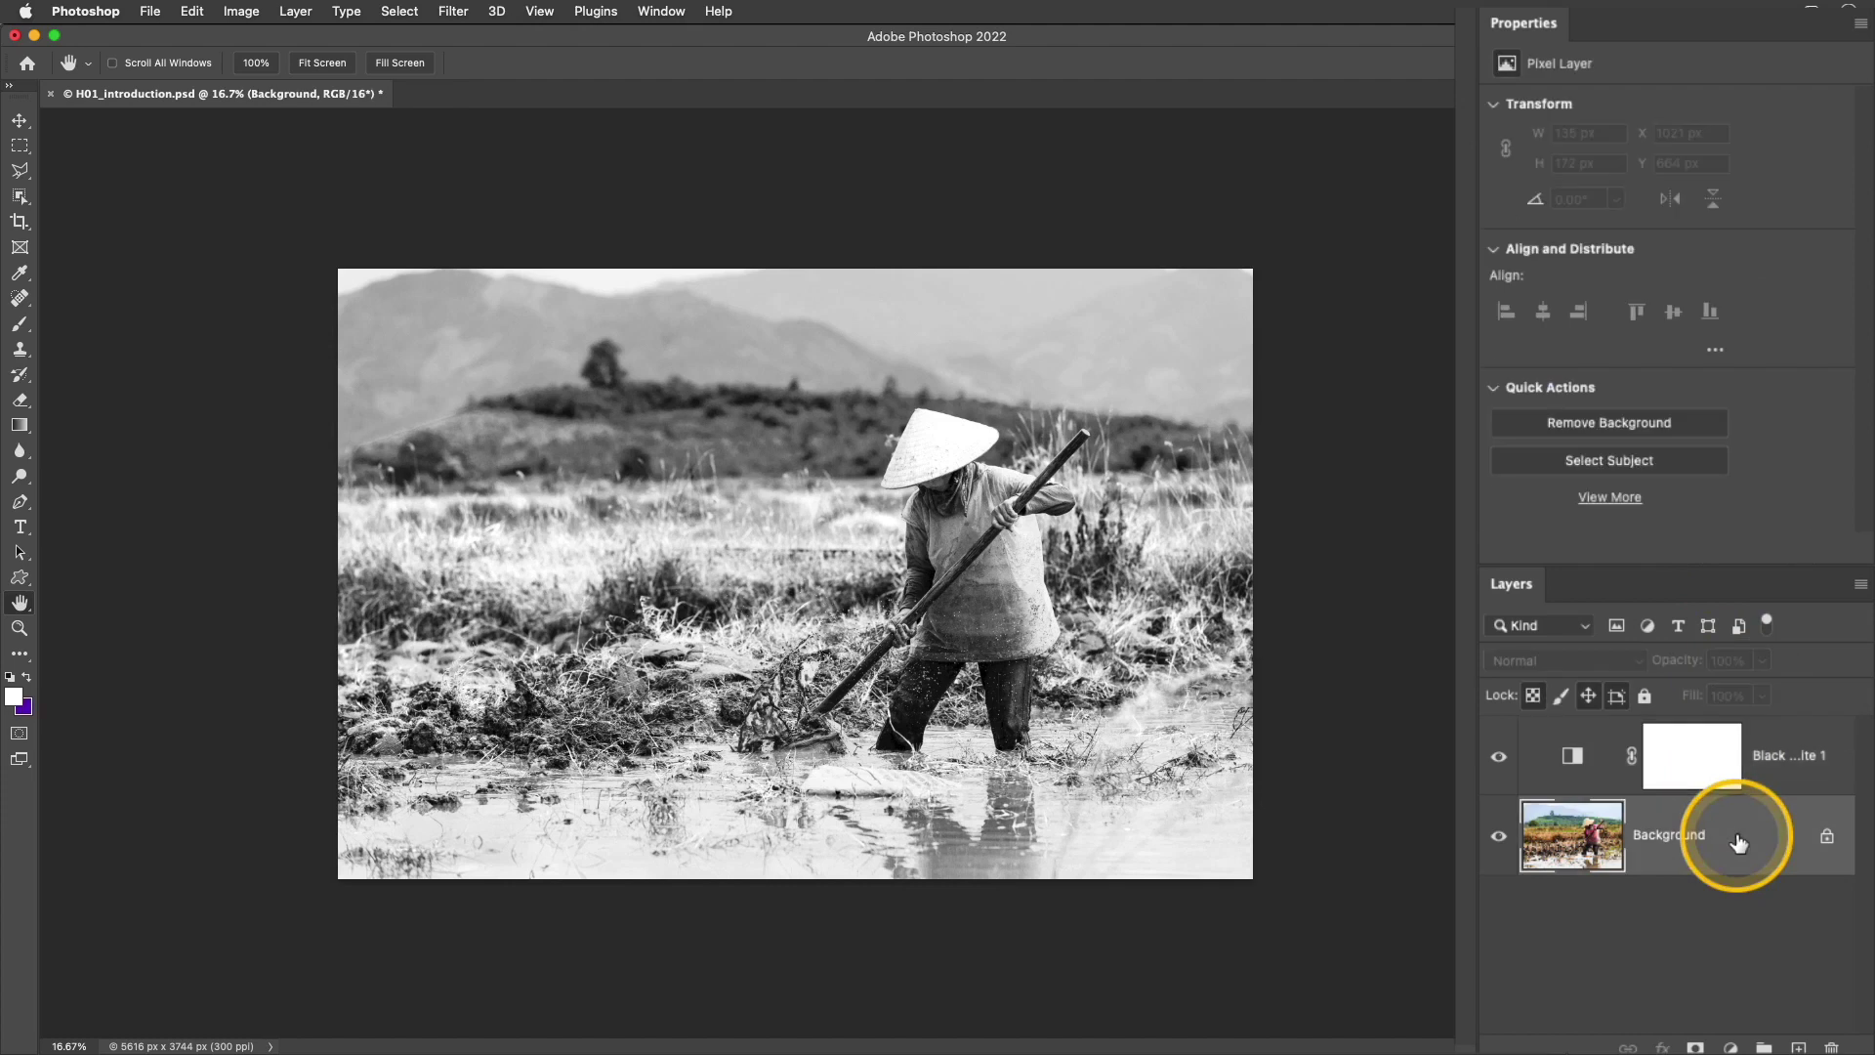
Step: Test Reds -37 and Yellows 38 on Black & White 1, compare, then restore Reds 87 and Yellows 163
left_click(1764, 765)
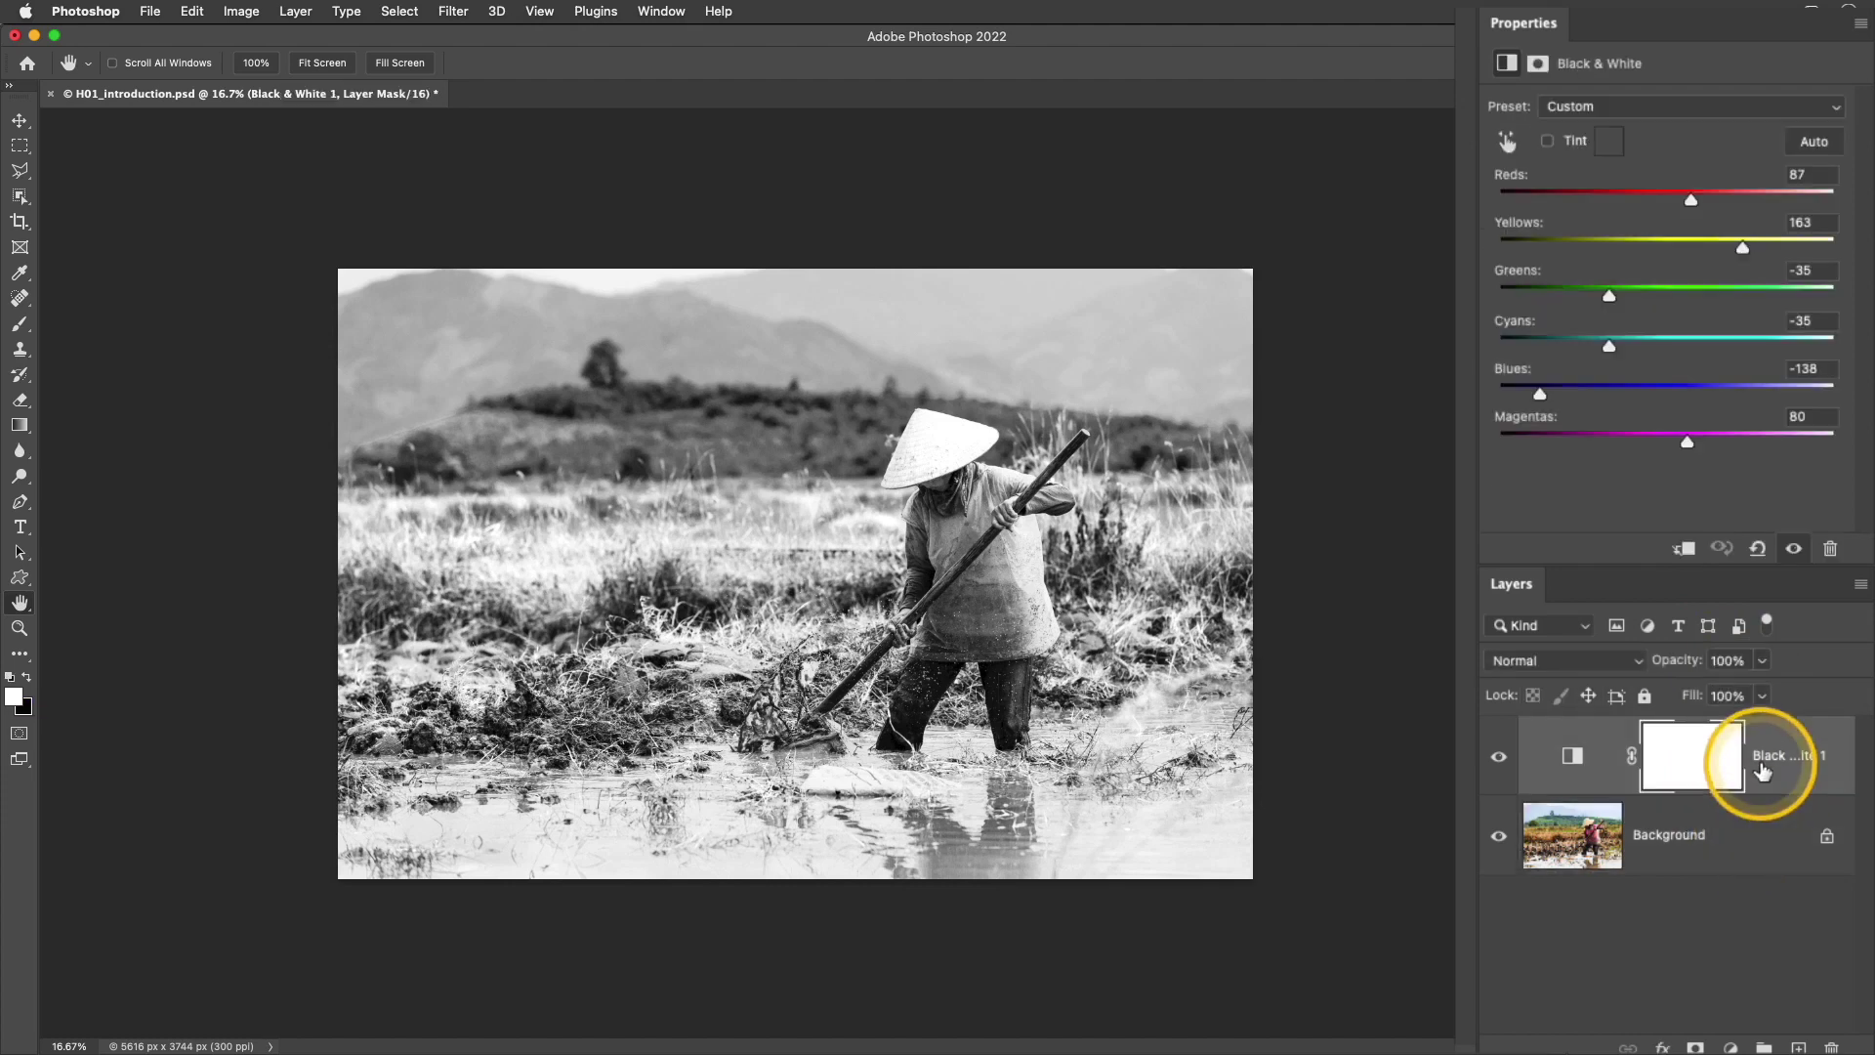
mouse_move(1742, 249)
left_mouse_down()
mouse_move(1656, 247)
mouse_move(1605, 201)
left_mouse_up()
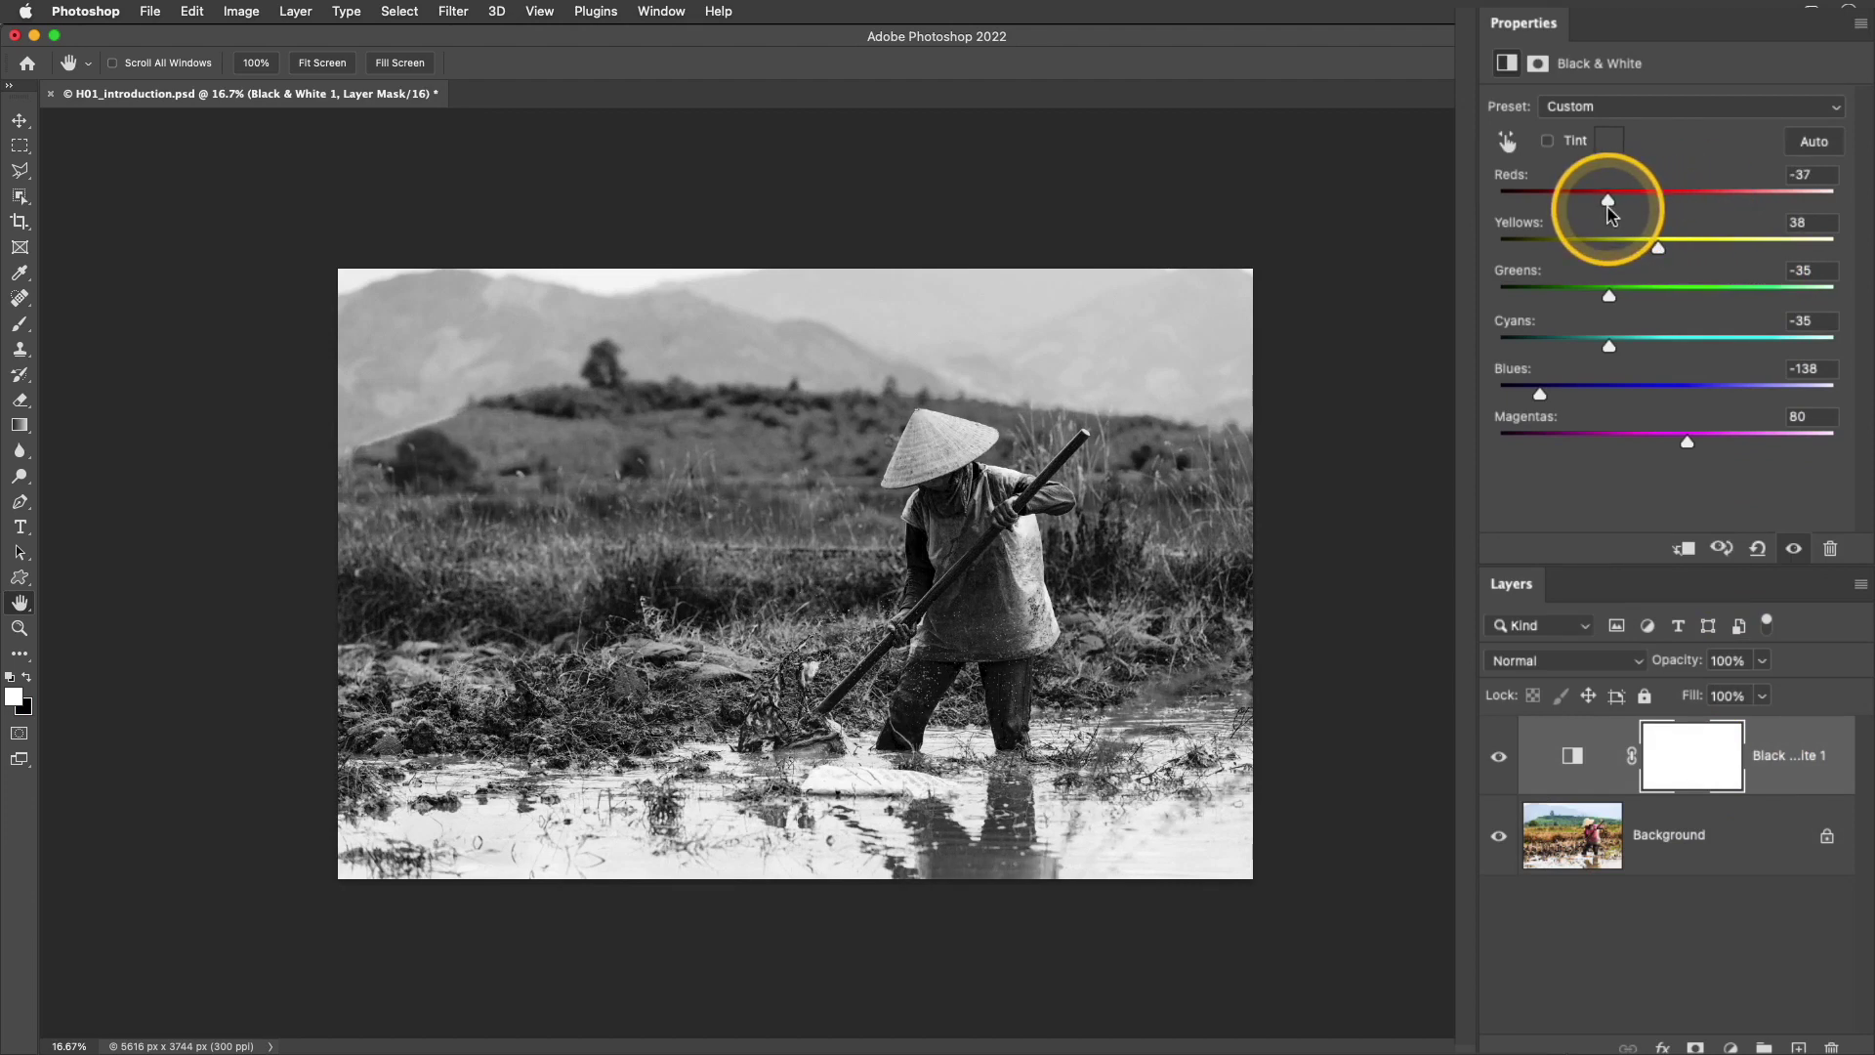
left_click(1722, 550)
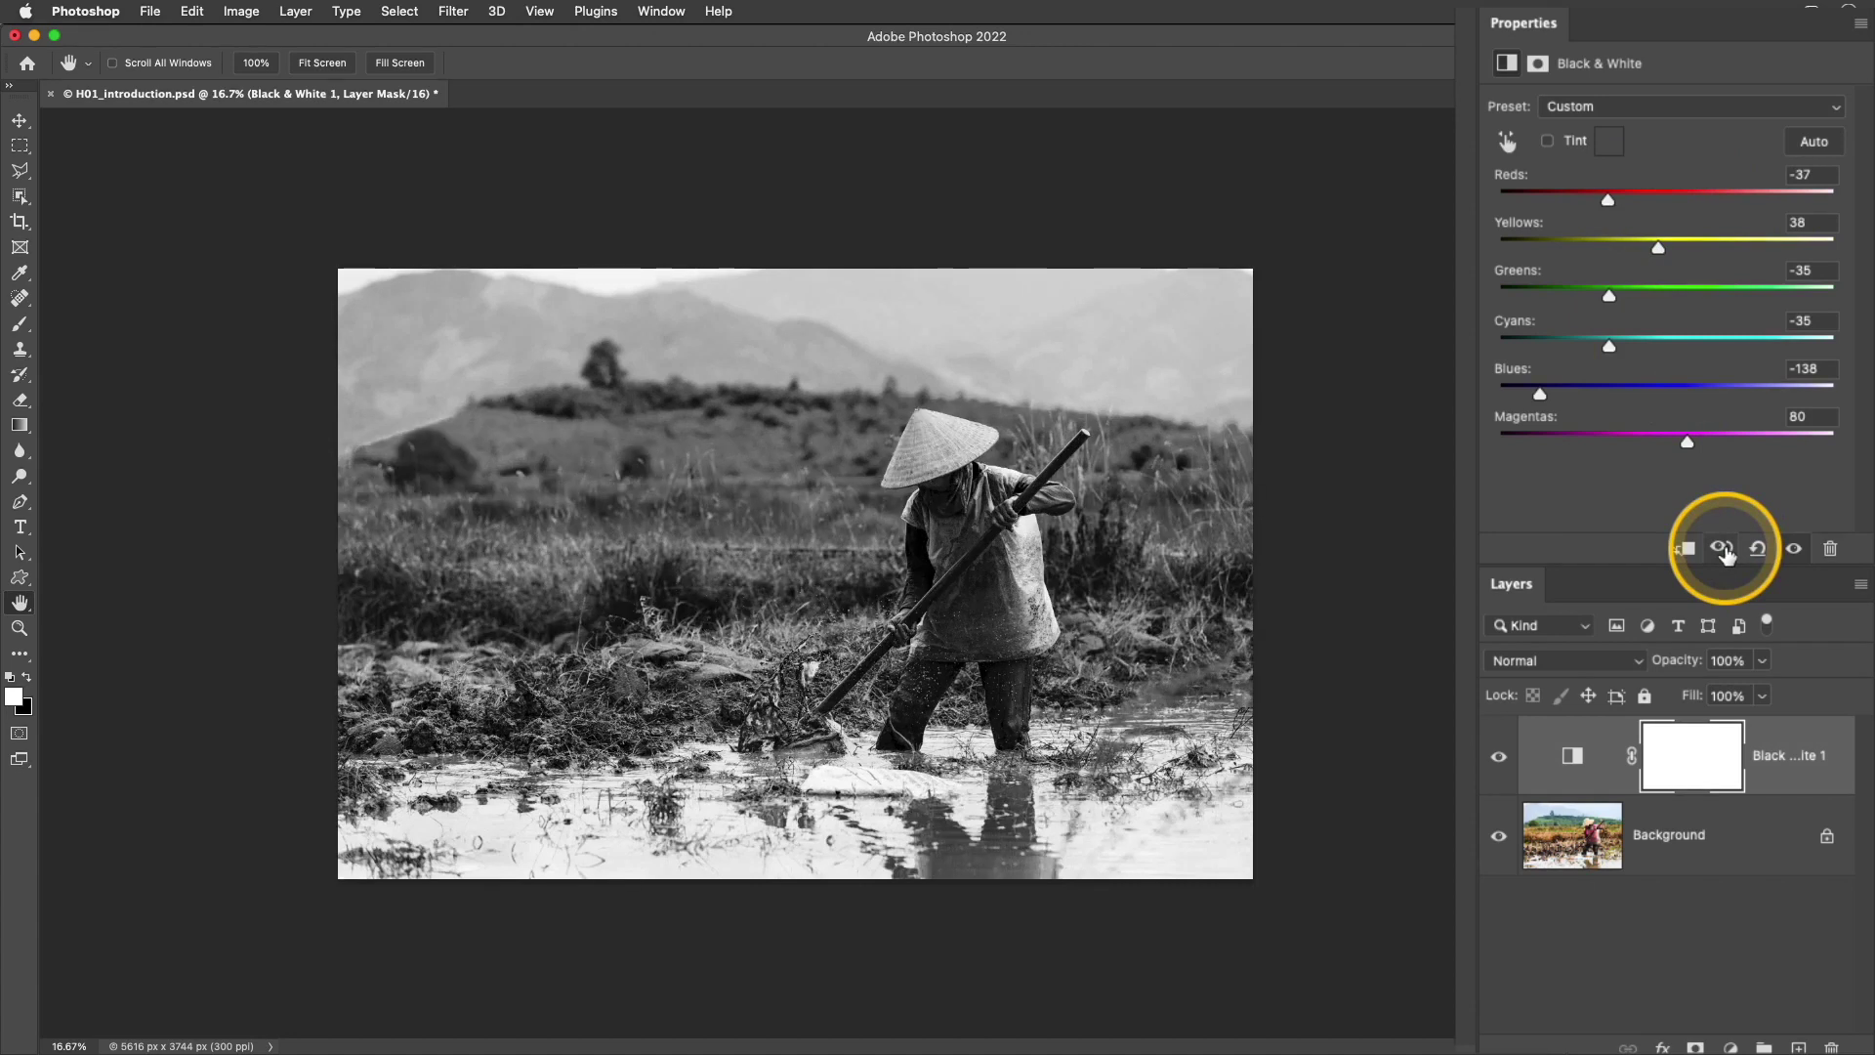
left_click(1723, 550)
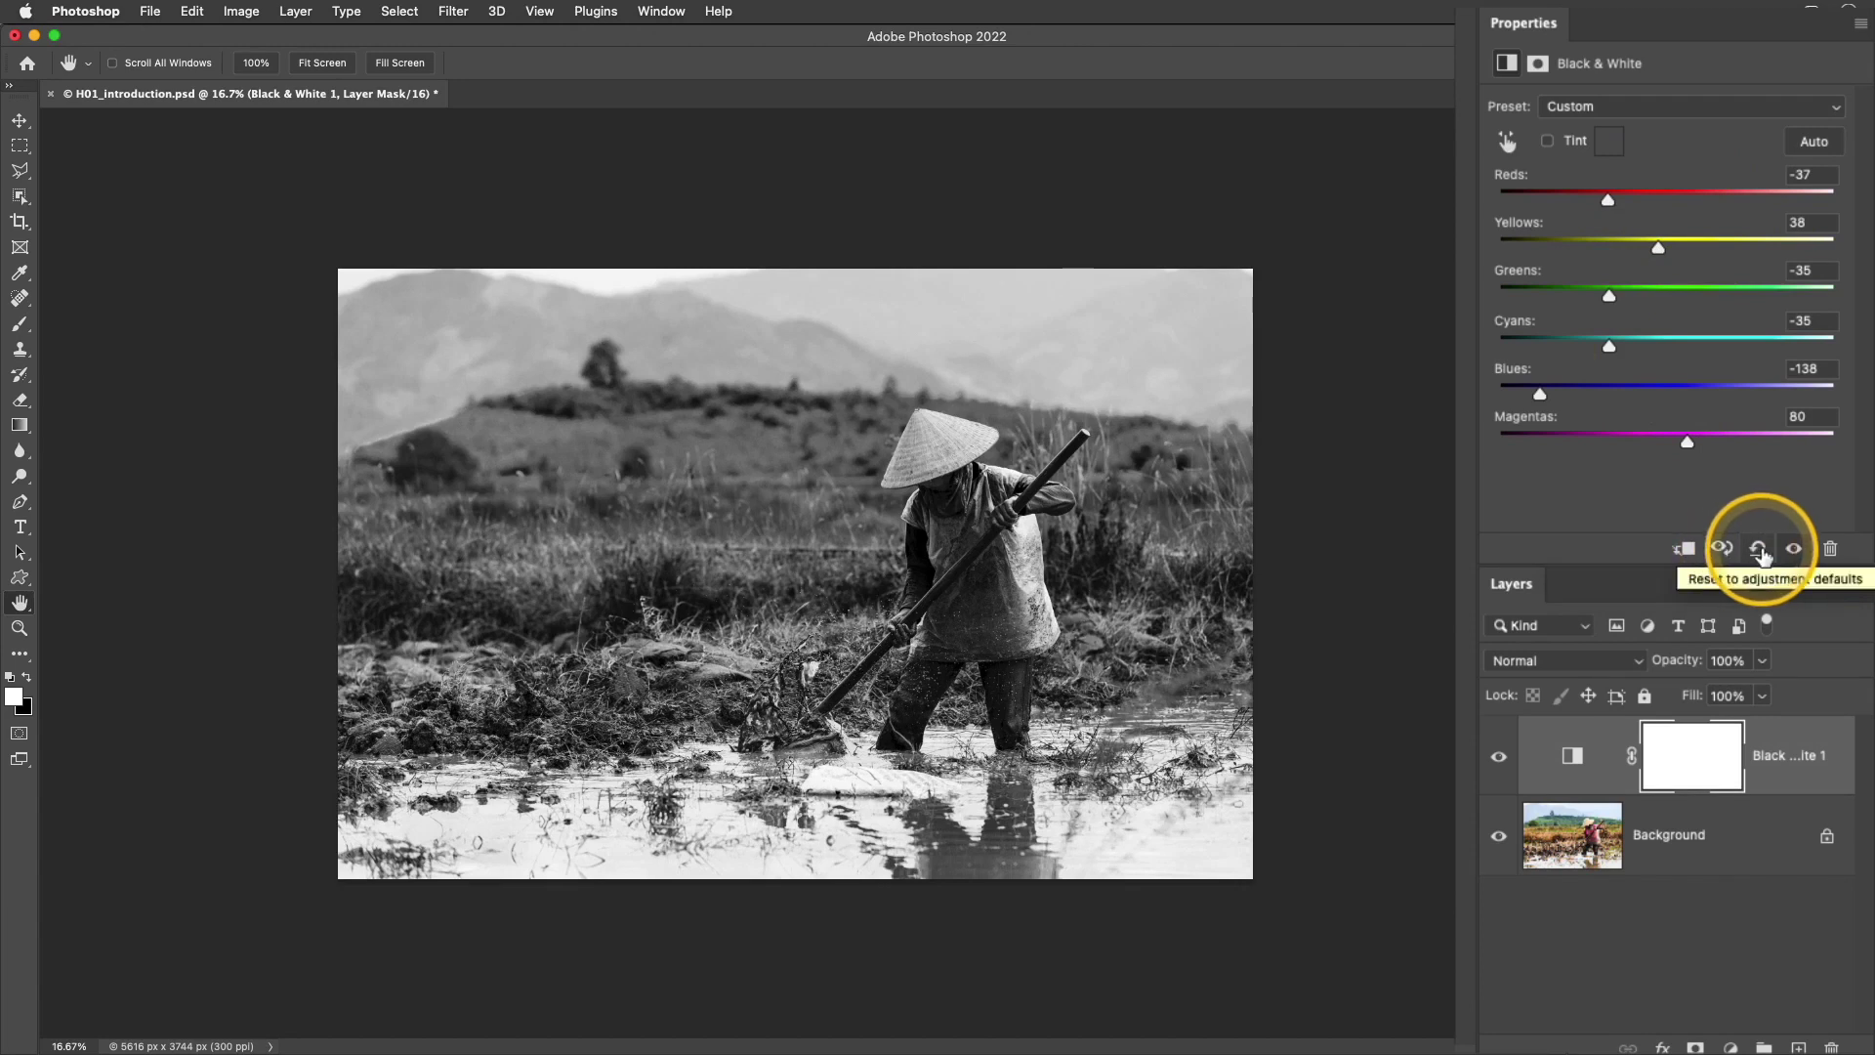
left_click(1759, 552)
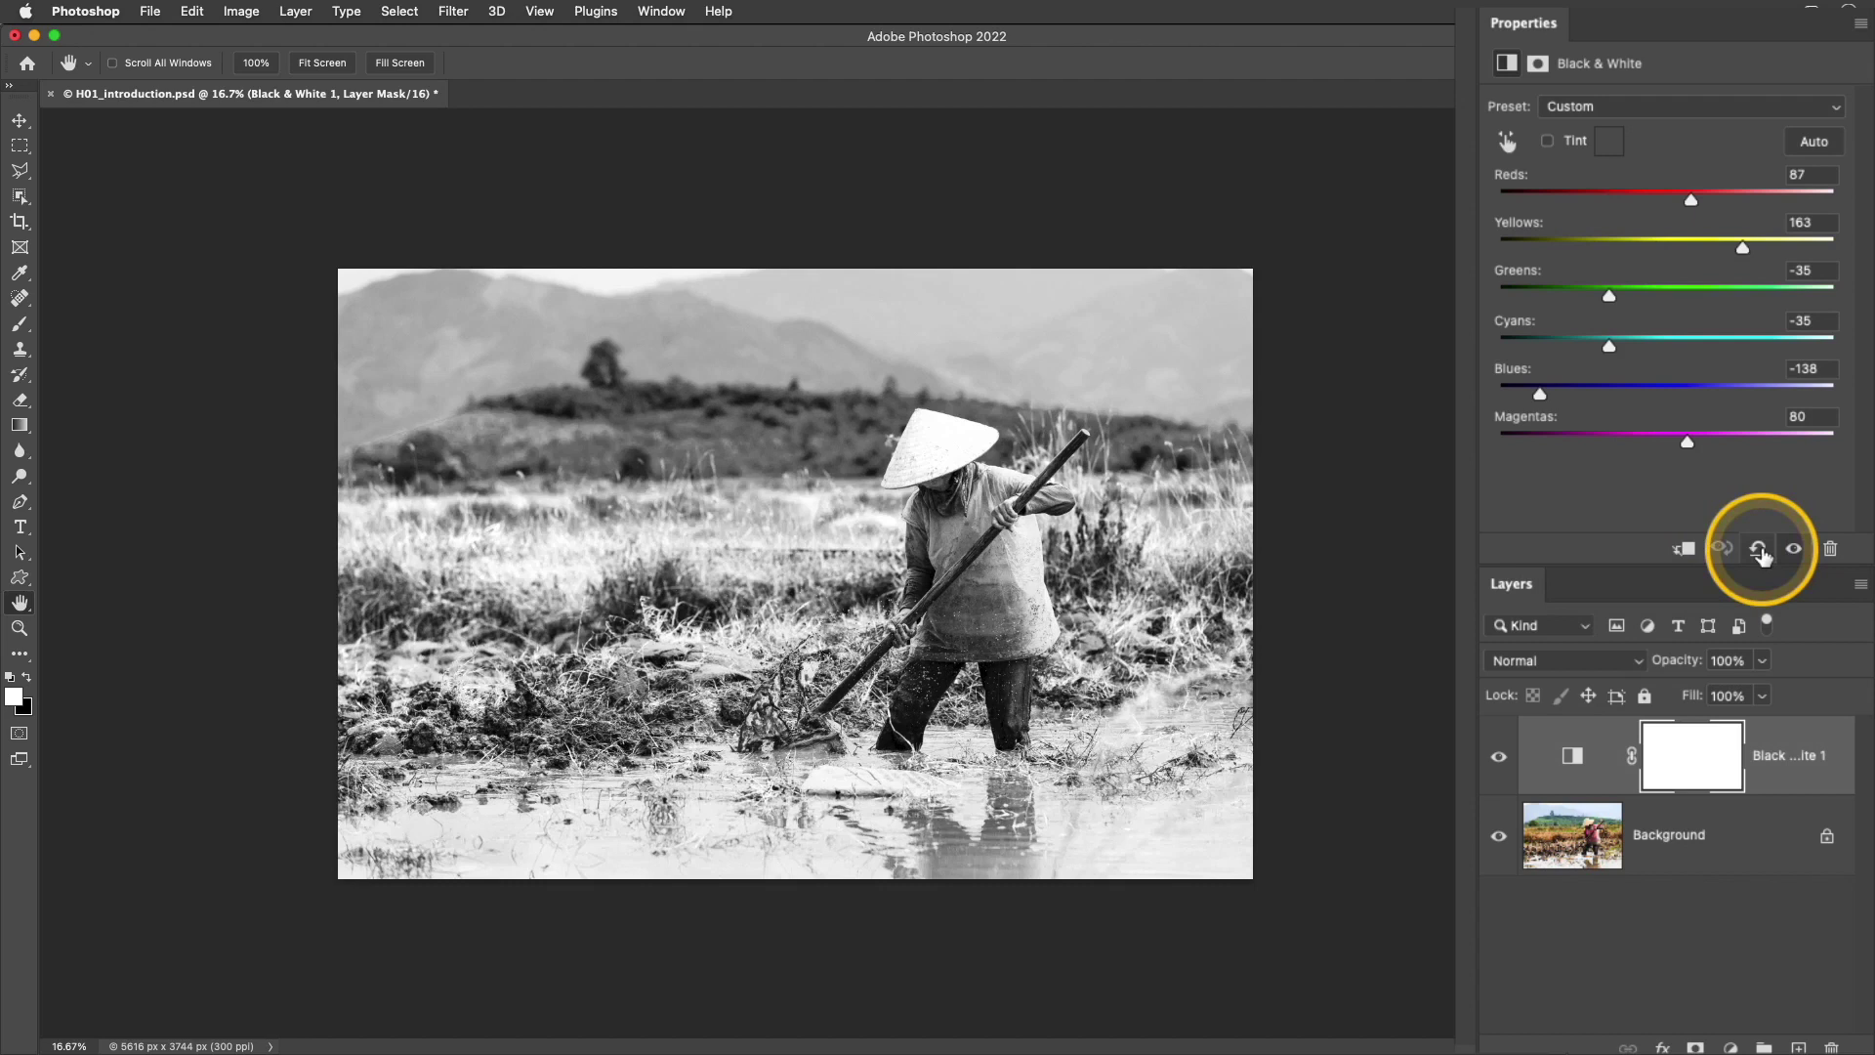
Step: Reset the Black & White adjustment to defaults and delete it, returning the photo to colour
left_click(1760, 551)
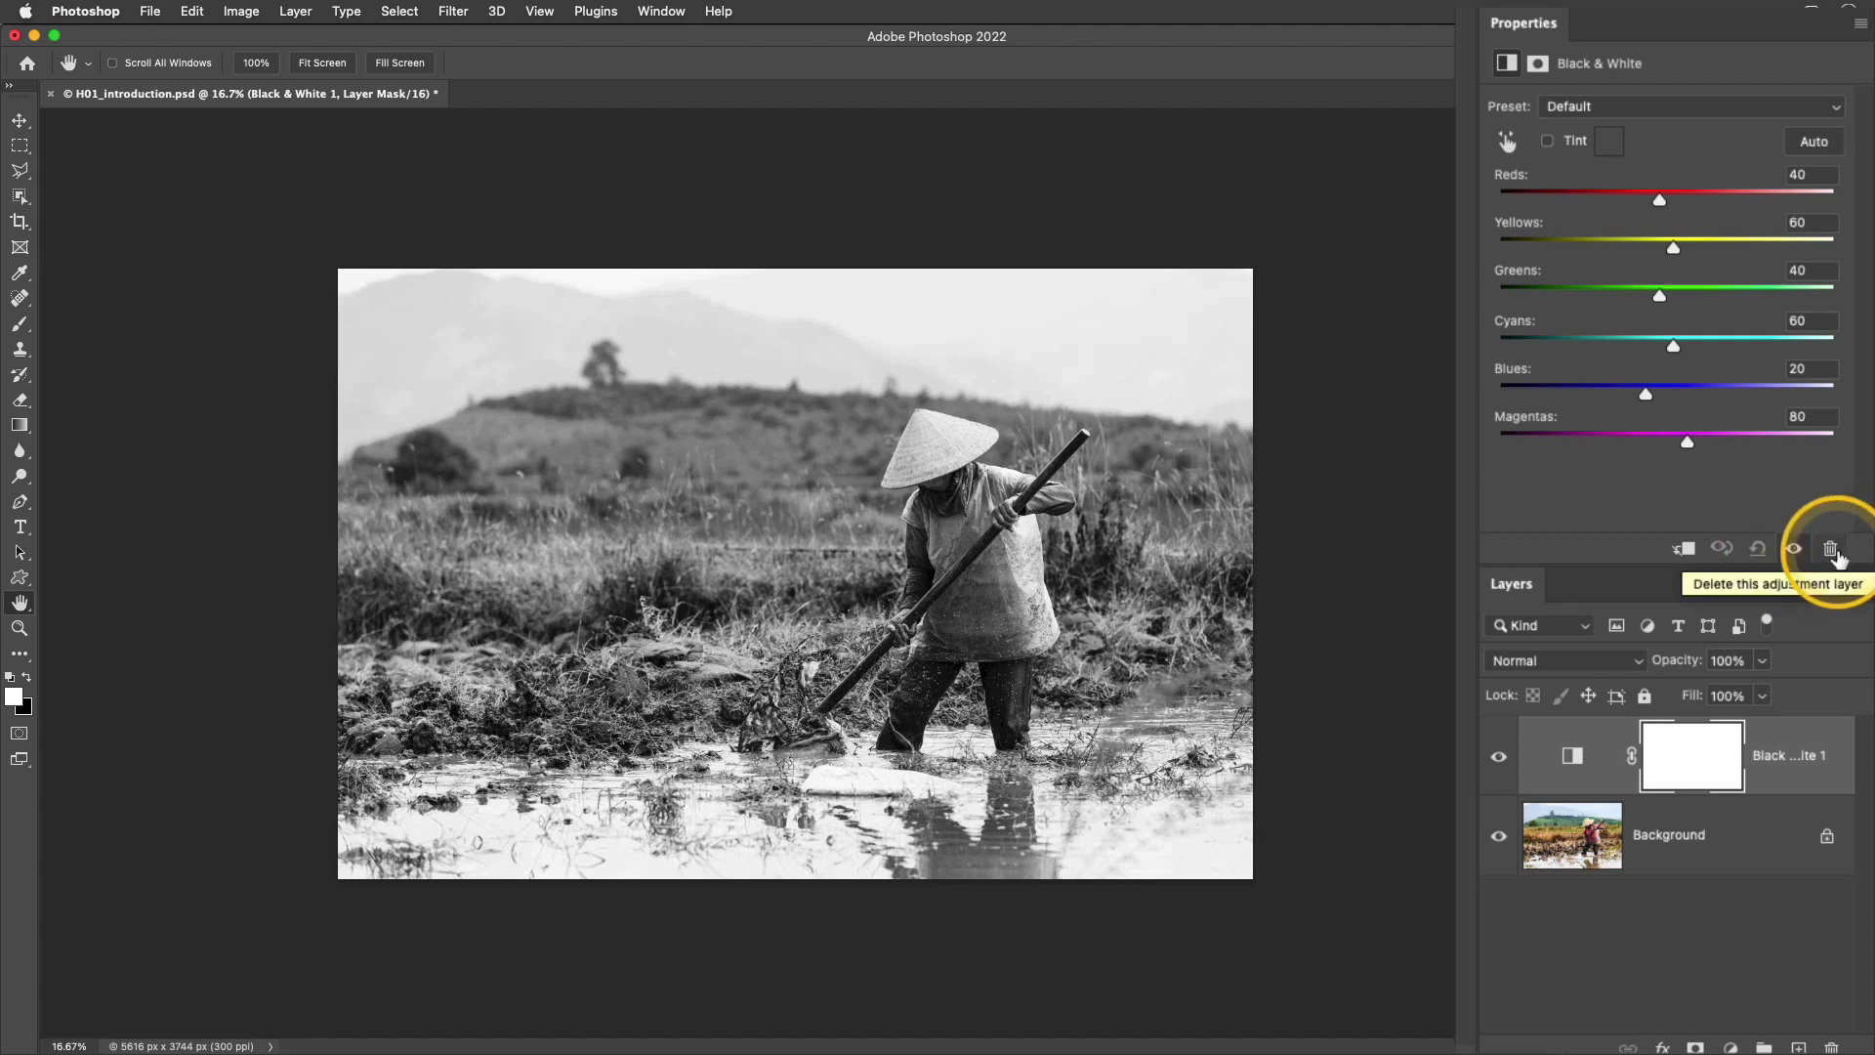
left_click(1834, 553)
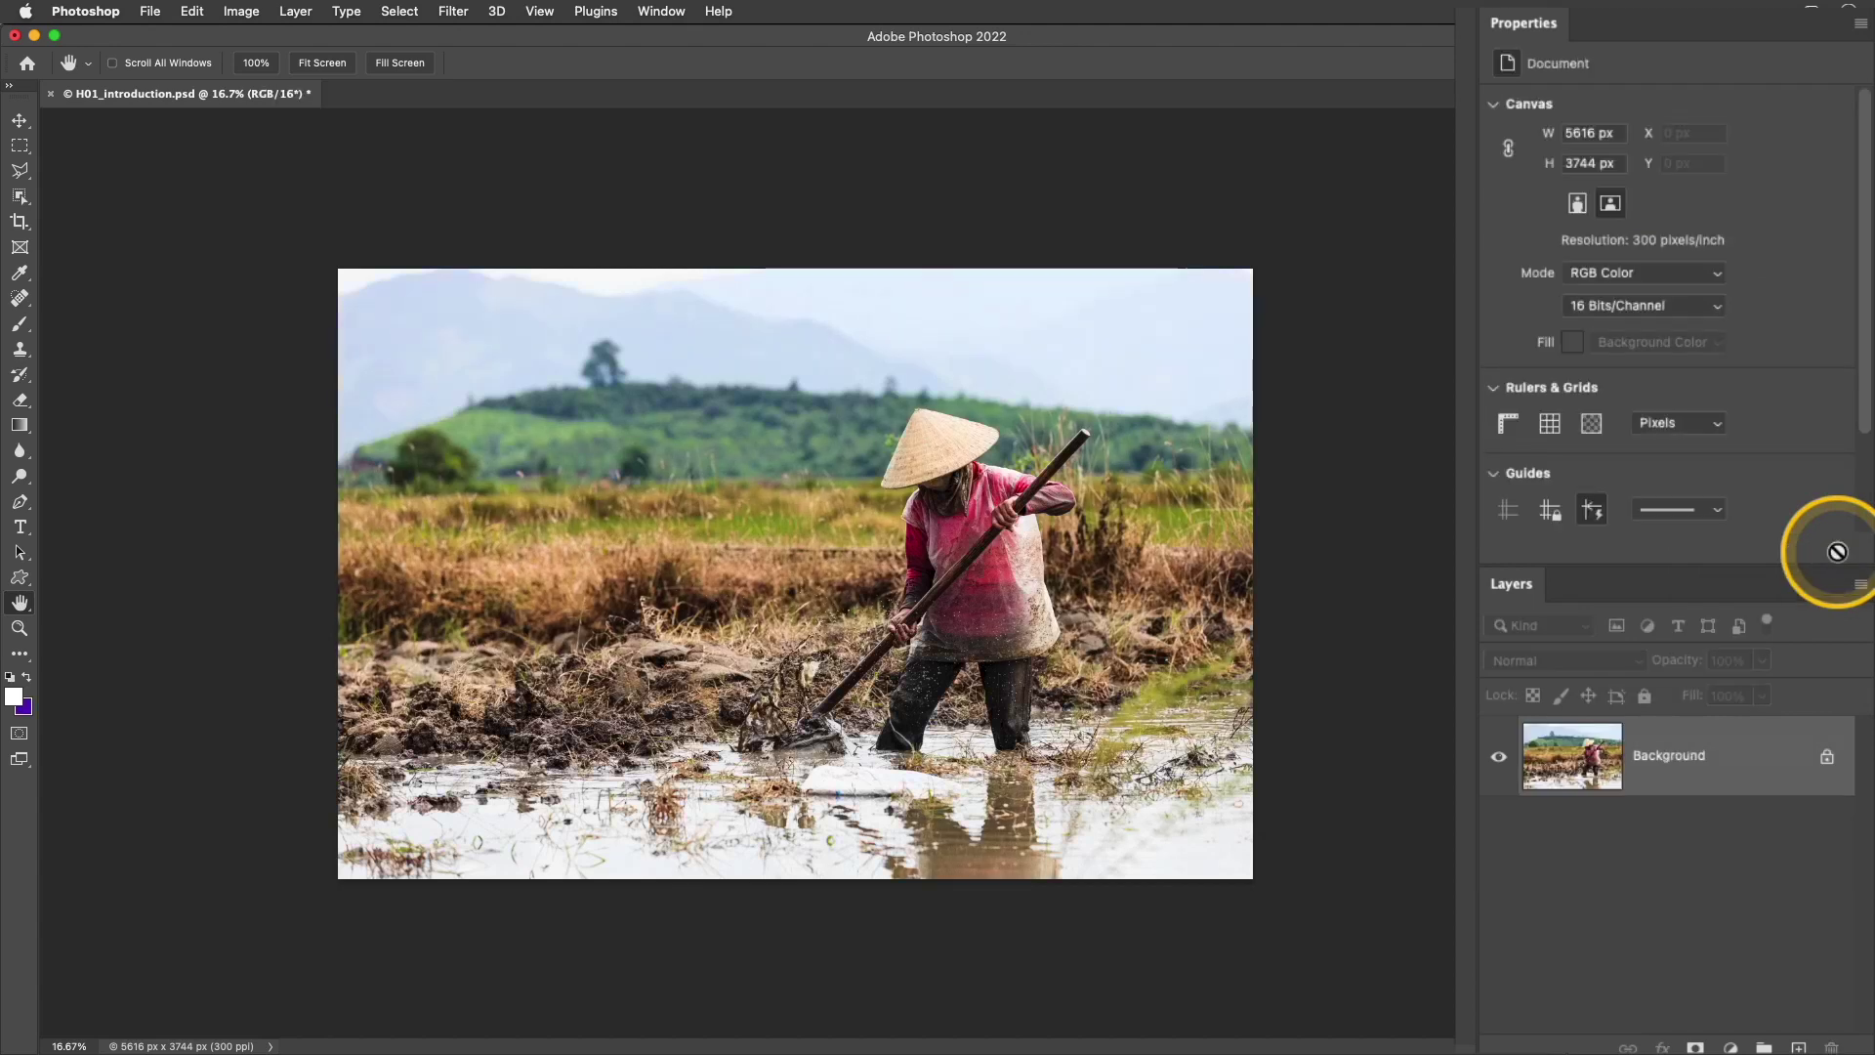